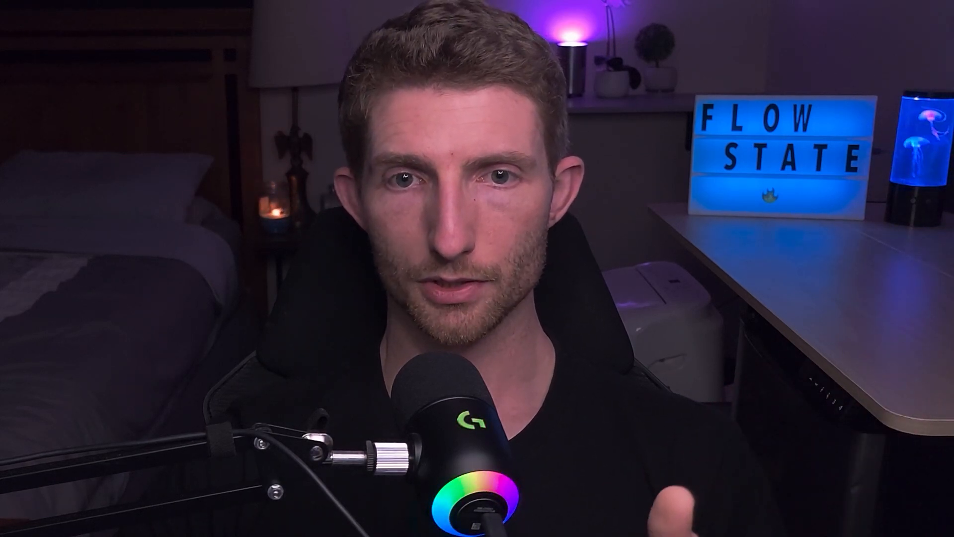
{"action": "left_click", "coordinate": [469, 334]}
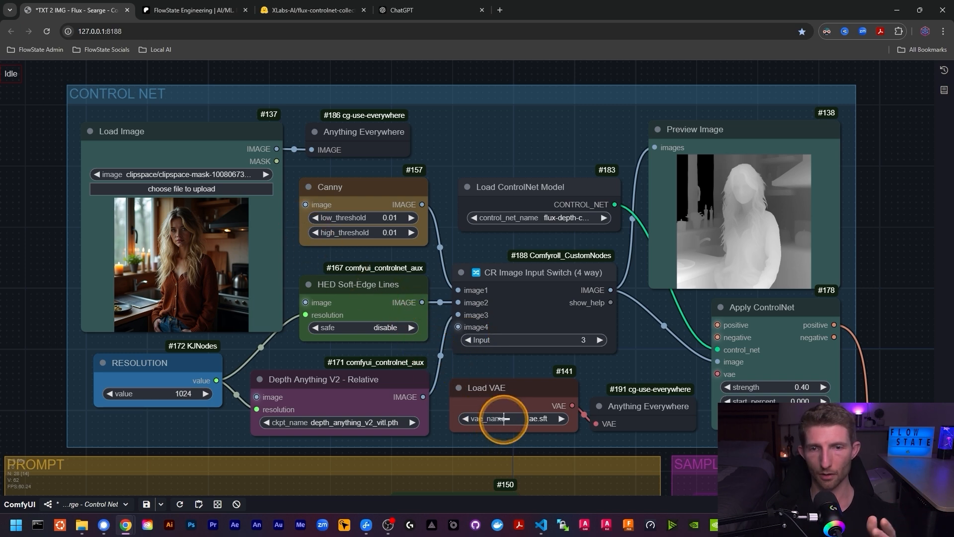
- Look over the workflow's Control Net group and the Sampler group, from Flux Sampler Parameters to Plot Sampler Parameters
{"action": "scroll", "coordinate": [502, 397], "scroll_direction": "down", "scroll_amount": 2}
{"action": "scroll", "coordinate": [649, 441], "scroll_direction": "up", "scroll_amount": 2}
{"action": "scroll", "coordinate": [646, 438], "scroll_direction": "up", "scroll_amount": 1}
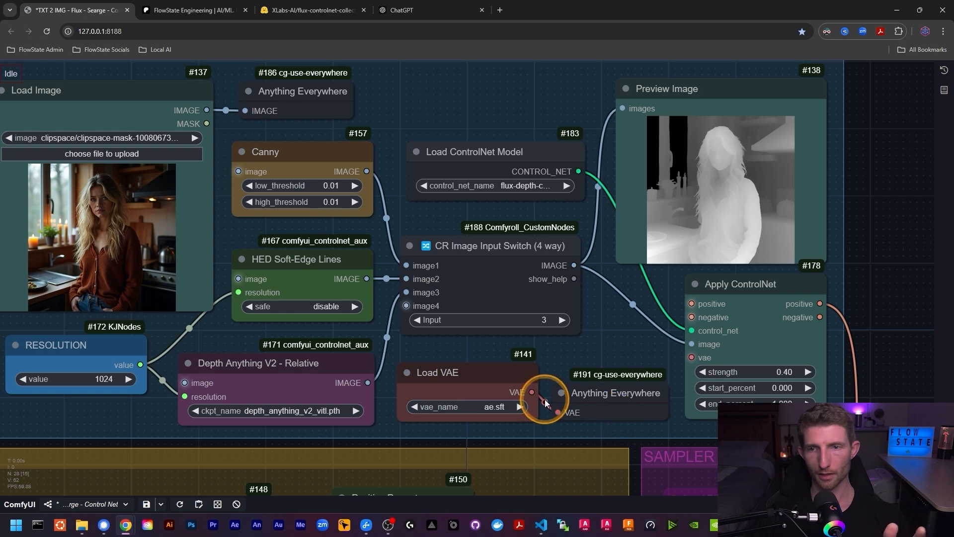
{"action": "scroll", "coordinate": [389, 338], "scroll_direction": "down", "scroll_amount": 4}
{"action": "scroll", "coordinate": [330, 277], "scroll_direction": "down", "scroll_amount": 5}
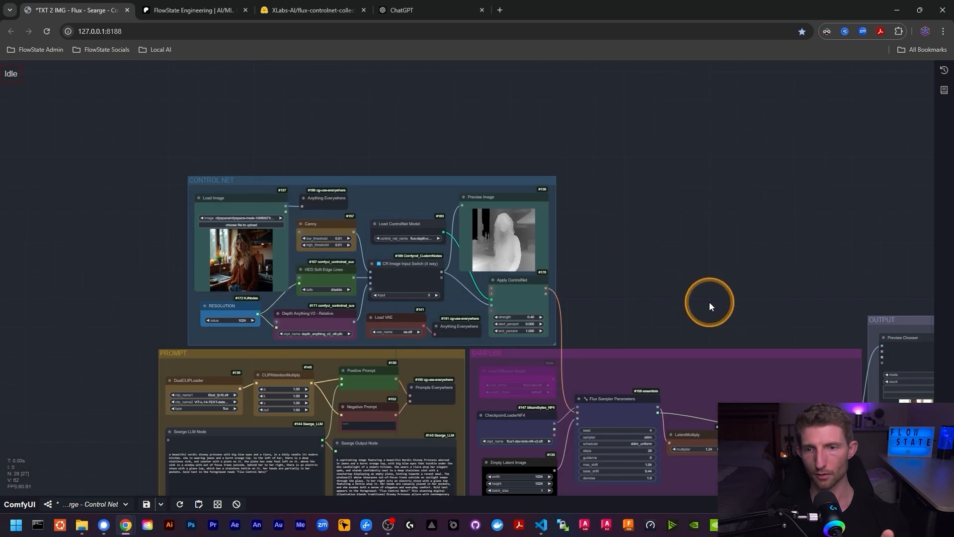
{"action": "left_click_drag", "start_coordinate": [709, 302], "coordinate": [473, 187]}
{"action": "scroll", "coordinate": [538, 286], "scroll_direction": "up", "scroll_amount": 5}
{"action": "scroll", "coordinate": [538, 286], "scroll_direction": "up", "scroll_amount": 5}
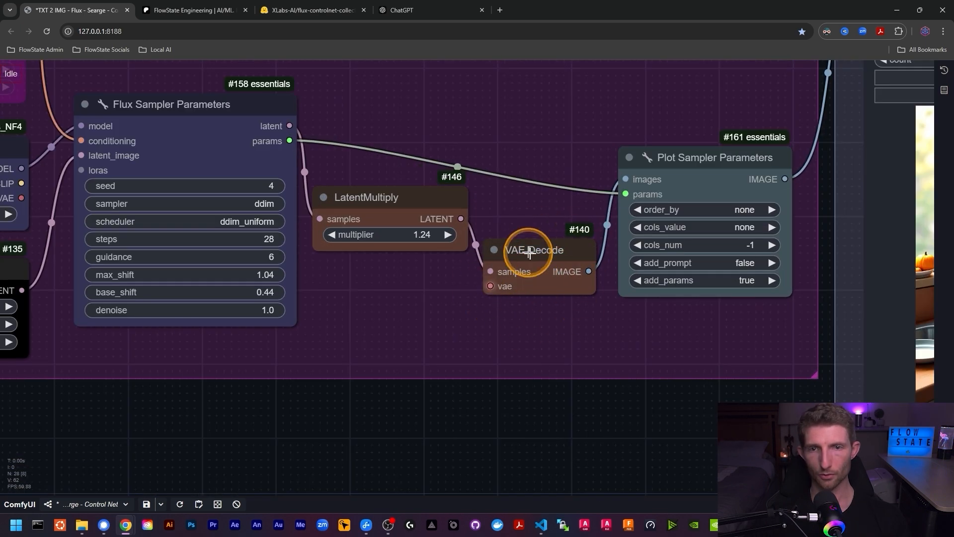
{"action": "scroll", "coordinate": [525, 338], "scroll_direction": "down", "scroll_amount": 5}
{"action": "scroll", "coordinate": [521, 340], "scroll_direction": "down", "scroll_amount": 5}
{"action": "left_click_drag", "start_coordinate": [393, 132], "coordinate": [511, 234]}
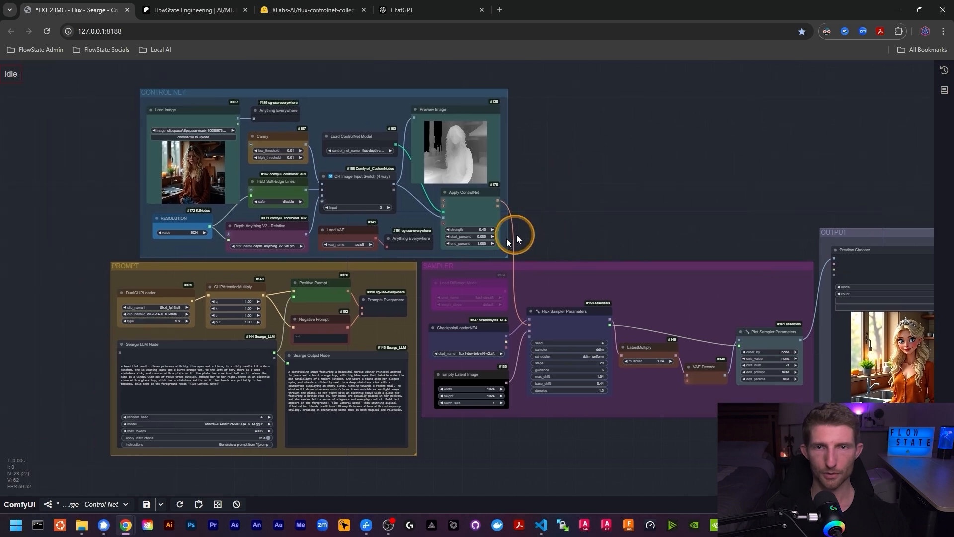
- Examine the Apply ControlNet inputs and how the Anything Everywhere and Prompts Everywhere nodes are fed by the VAE and the prompts
{"action": "scroll", "coordinate": [441, 203], "scroll_direction": "up", "scroll_amount": 10}
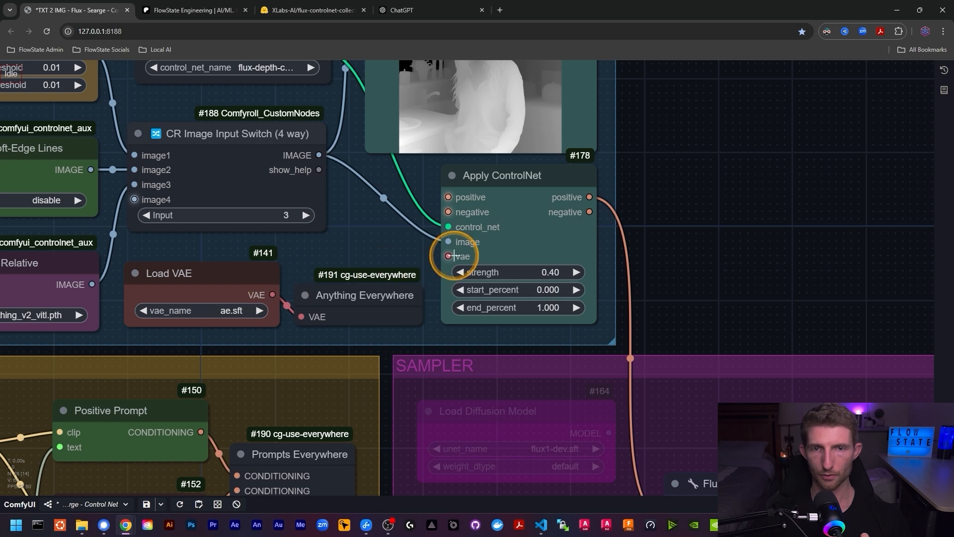
{"action": "scroll", "coordinate": [426, 196], "scroll_direction": "down", "scroll_amount": 5}
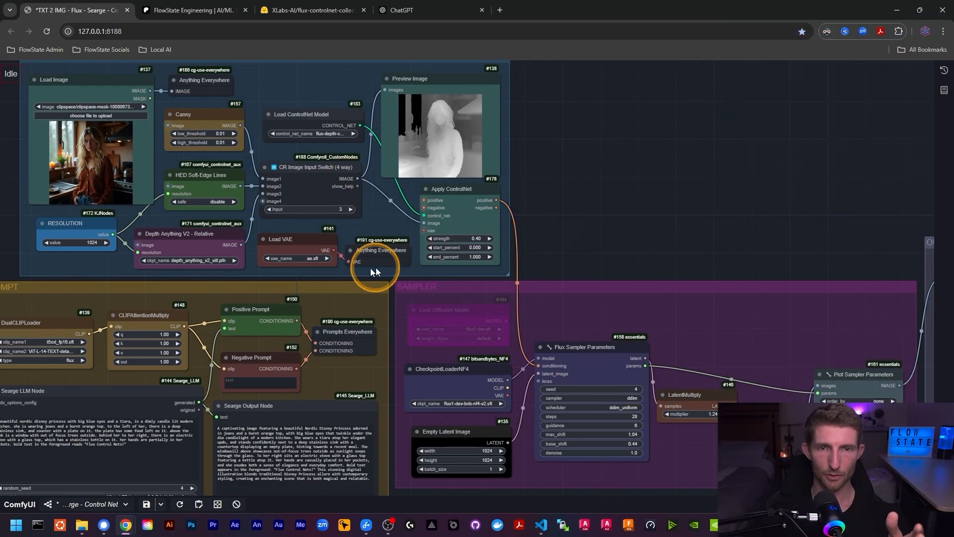
{"action": "scroll", "coordinate": [373, 267], "scroll_direction": "up", "scroll_amount": 6}
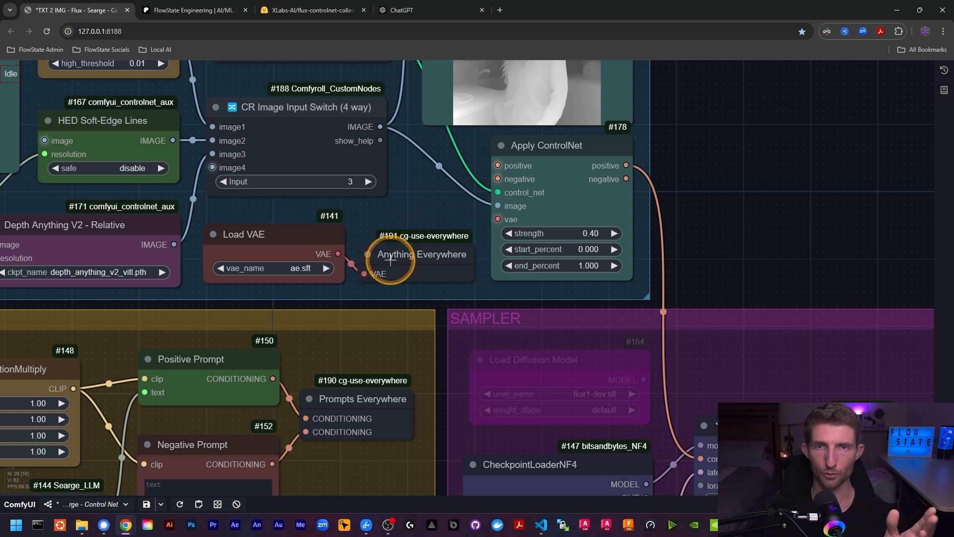
{"action": "scroll", "coordinate": [403, 204], "scroll_direction": "down", "scroll_amount": 5}
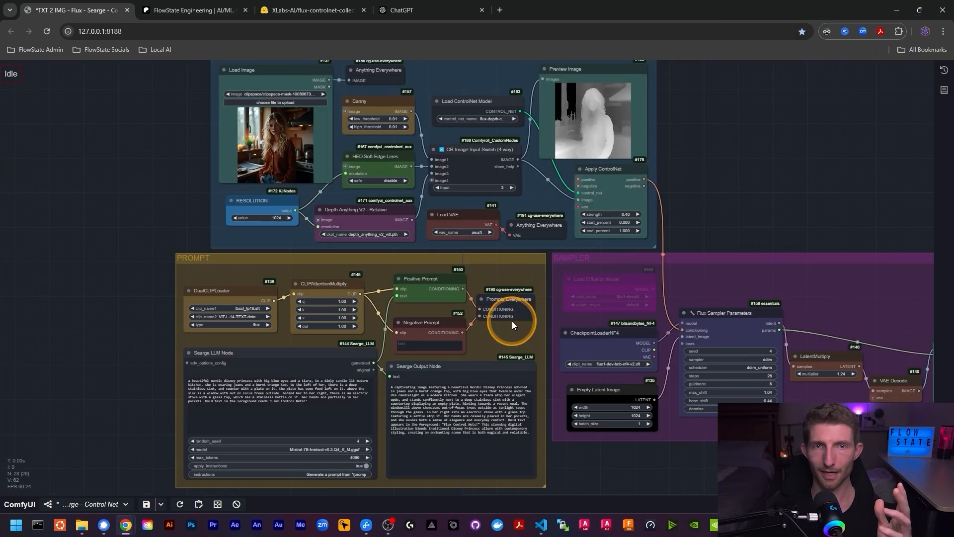
{"action": "scroll", "coordinate": [512, 321], "scroll_direction": "up", "scroll_amount": 8}
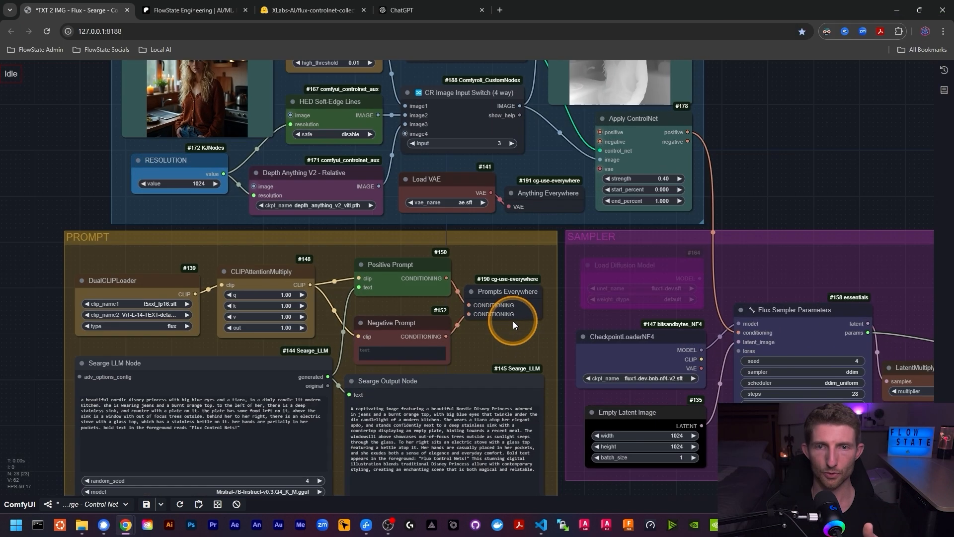
{"action": "scroll", "coordinate": [513, 321], "scroll_direction": "up", "scroll_amount": 5}
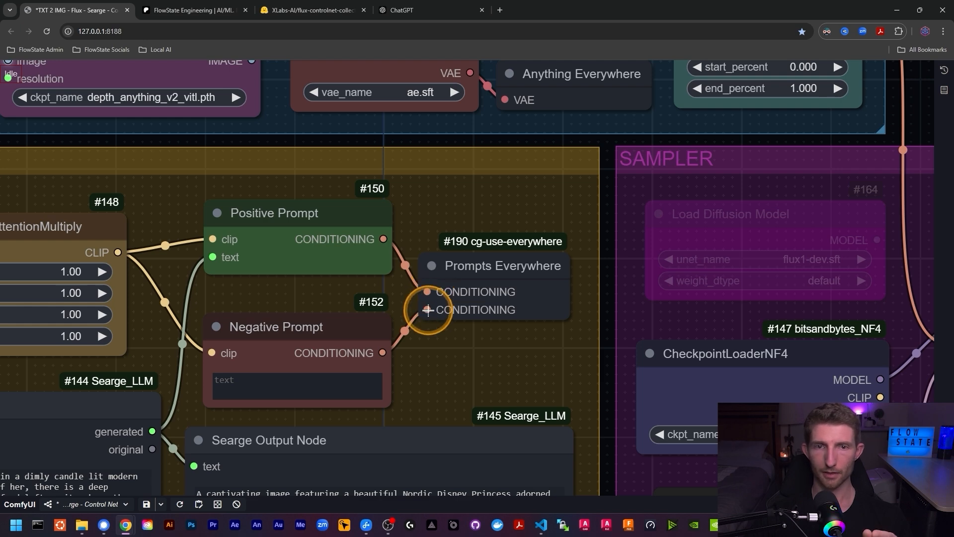
{"action": "scroll", "coordinate": [426, 311], "scroll_direction": "down", "scroll_amount": 5}
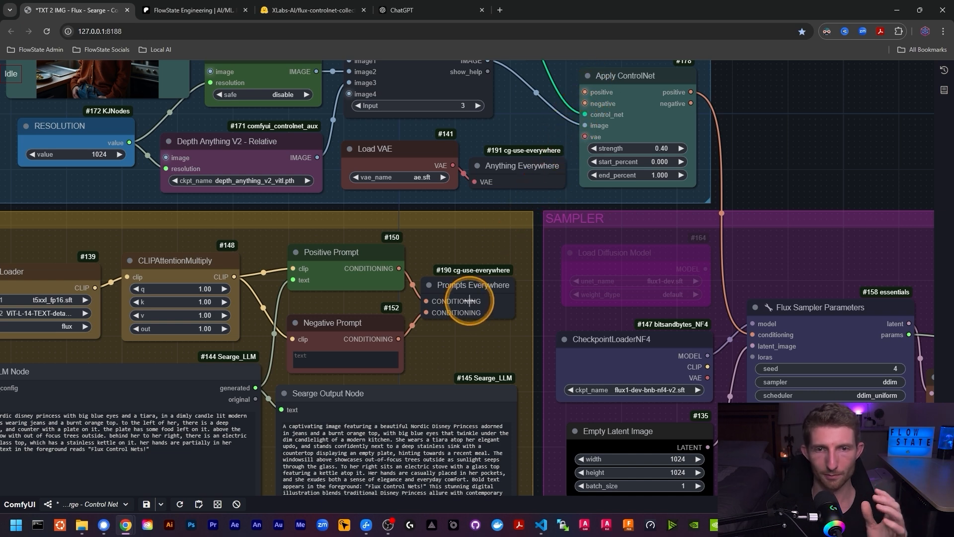
{"action": "scroll", "coordinate": [452, 309], "scroll_direction": "down", "scroll_amount": 1}
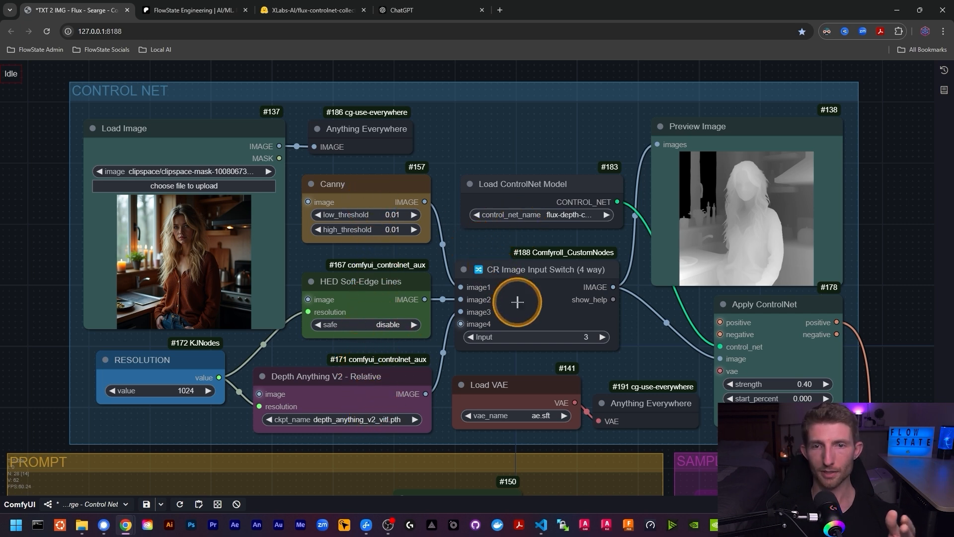
- Set the CR Image Input Switch to input 1 for Canny and load the flux-canny-controlnet-v3.sft ControlNet model
{"action": "left_click", "coordinate": [470, 337]}
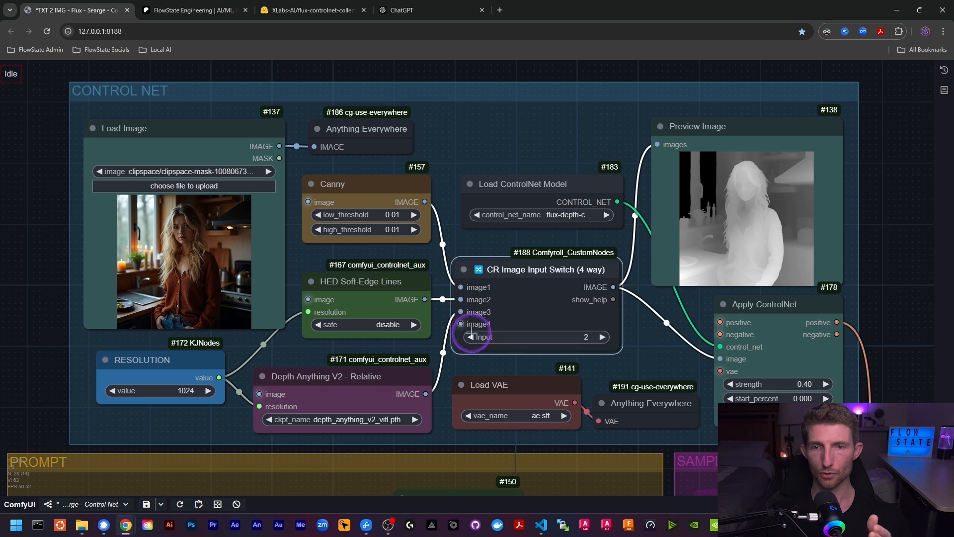
{"action": "left_click", "coordinate": [473, 337]}
{"action": "left_click", "coordinate": [470, 336]}
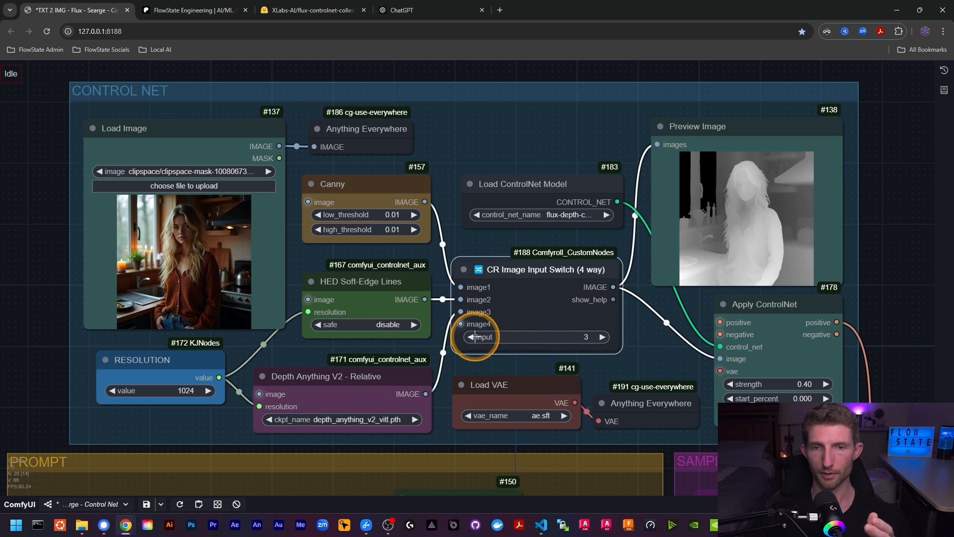
{"action": "left_click", "coordinate": [470, 337]}
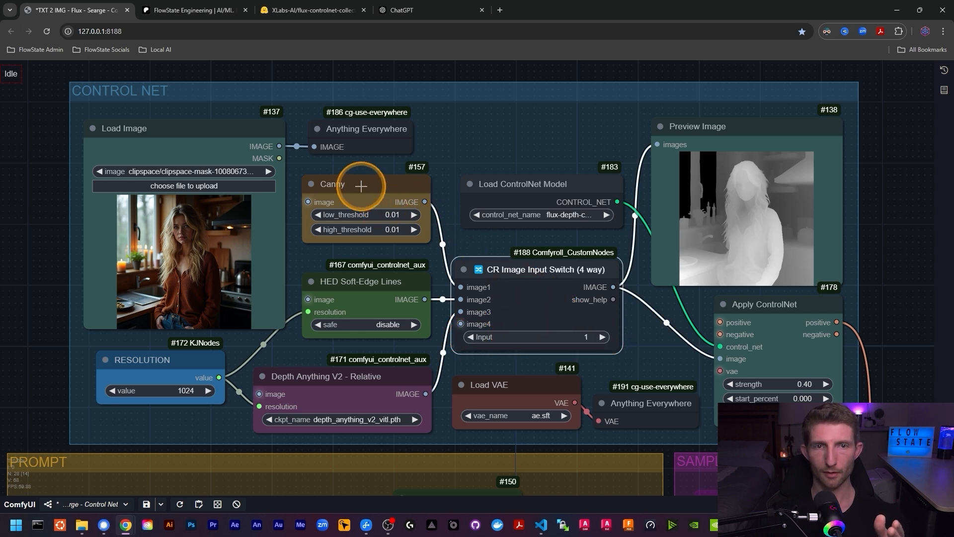
{"action": "left_click", "coordinate": [569, 214]}
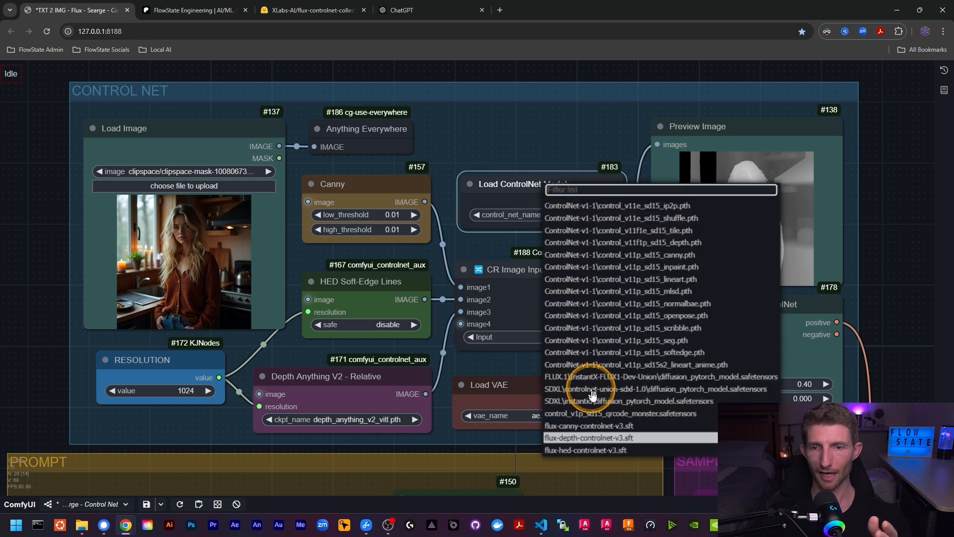
{"action": "left_click", "coordinate": [603, 432]}
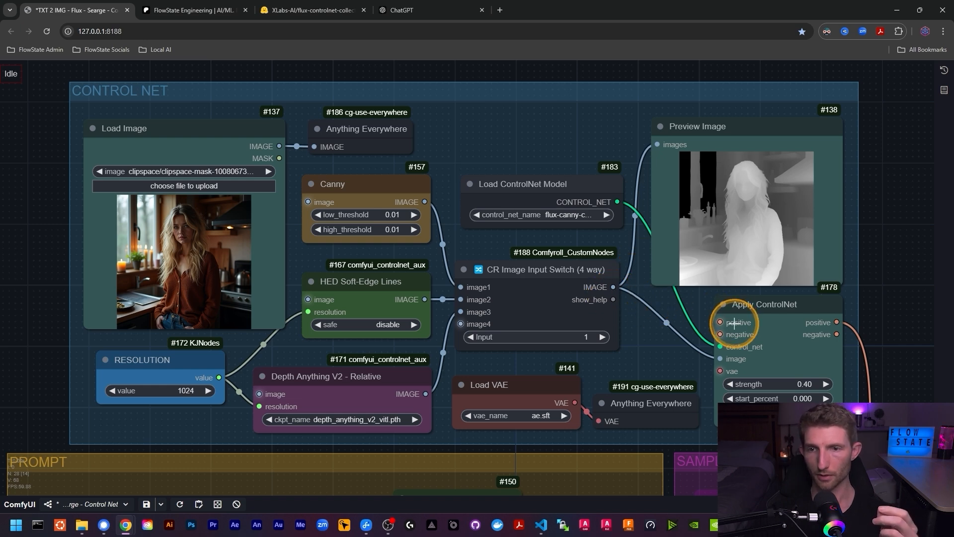
- Load the flux-hed-controlnet-v3.sft ControlNet model and set the CR Image Input Switch to input 2 for HED Soft-Edge Lines
{"action": "scroll", "coordinate": [657, 260], "scroll_direction": "down", "scroll_amount": 4}
{"action": "left_click_drag", "start_coordinate": [850, 305], "coordinate": [595, 100]}
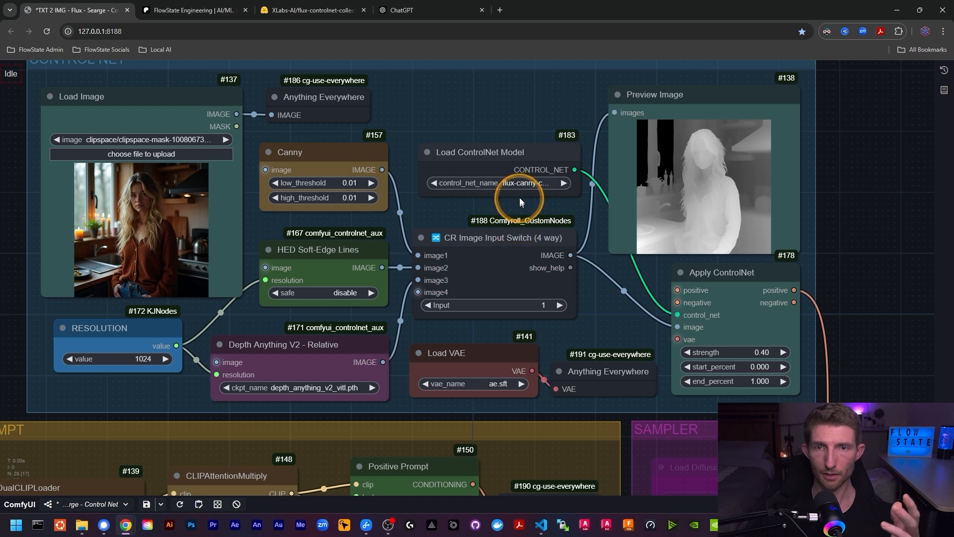
{"action": "left_click", "coordinate": [528, 183]}
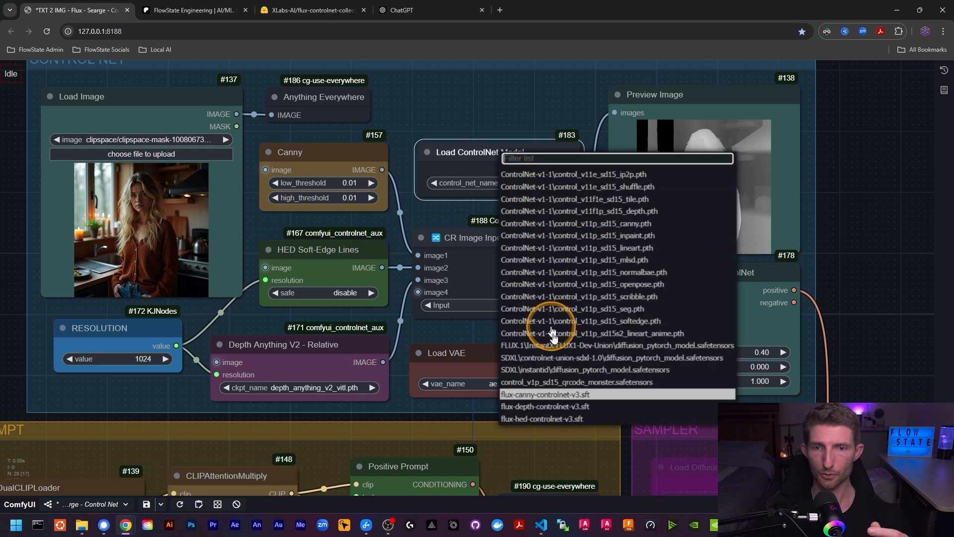
{"action": "left_click", "coordinate": [532, 419]}
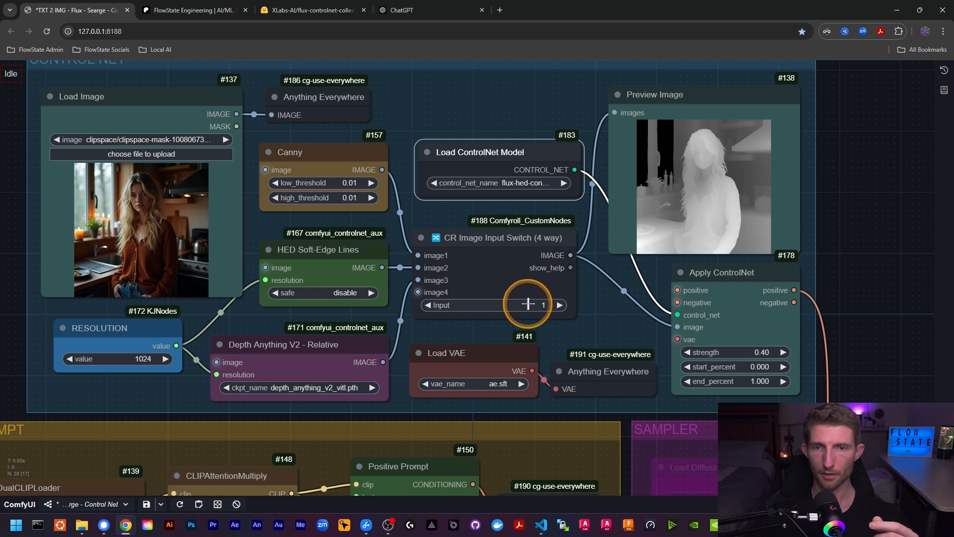
{"action": "left_click", "coordinate": [559, 305]}
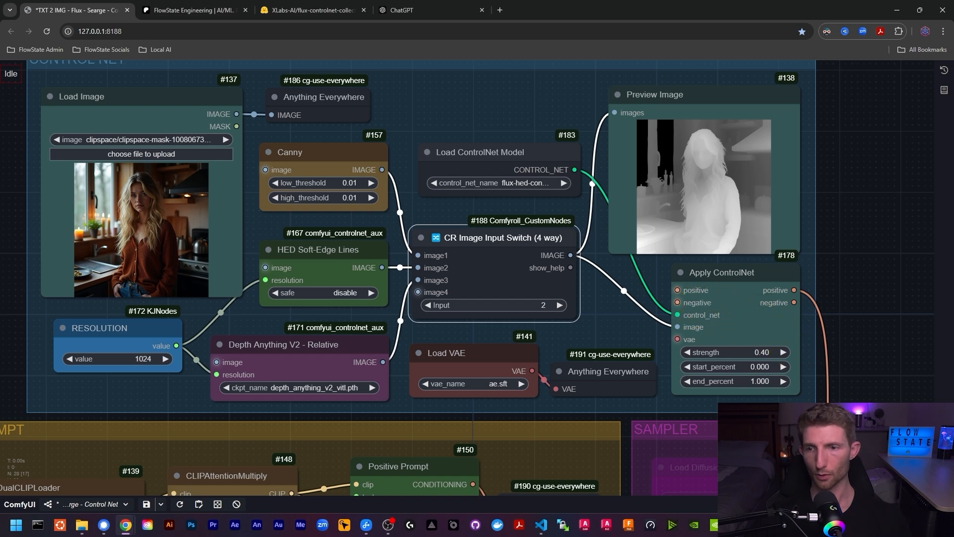
- Load the flux-depth-controlnet-v3.sft ControlNet model and set the CR Image Input Switch to input 3 for Depth Anything V2
{"action": "left_click", "coordinate": [529, 183]}
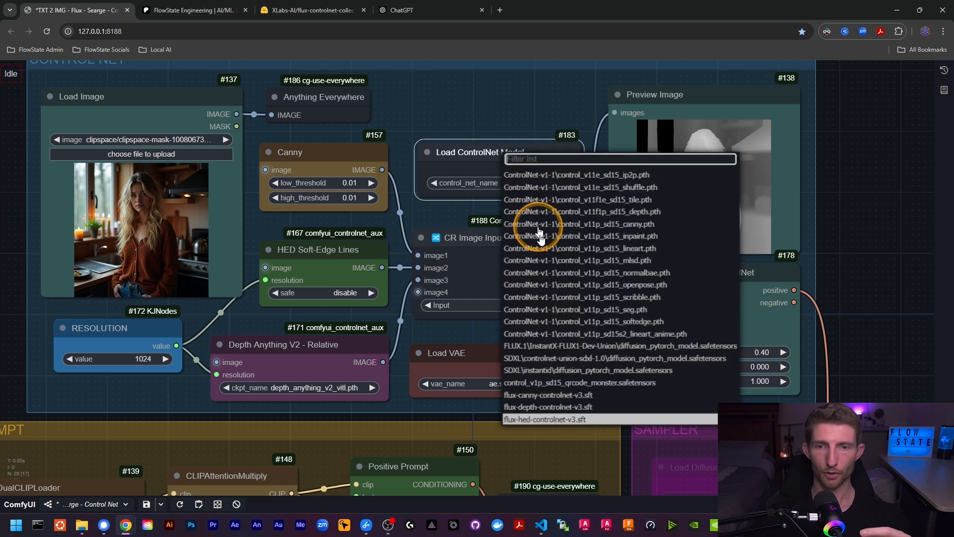
{"action": "left_click", "coordinate": [561, 407]}
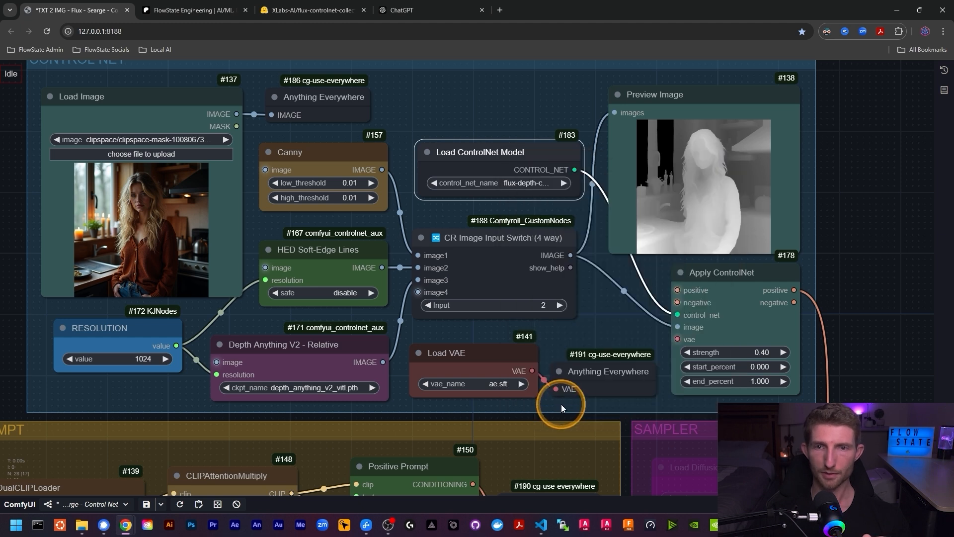
{"action": "left_click", "coordinate": [560, 305]}
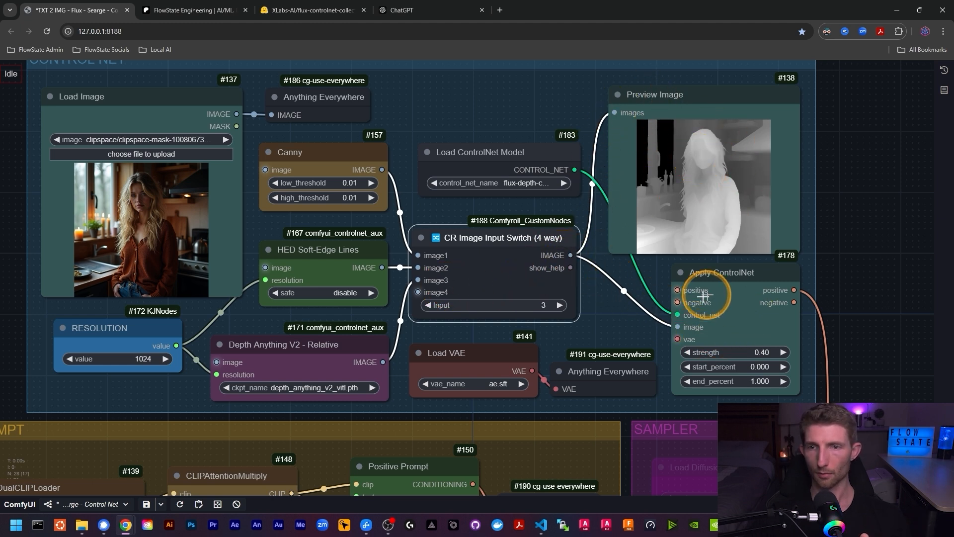
- Add an Xlabs Sampler node below the Flux Sampler Parameters node in the Sampler group
{"action": "left_click_drag", "start_coordinate": [874, 309], "coordinate": [913, 330]}
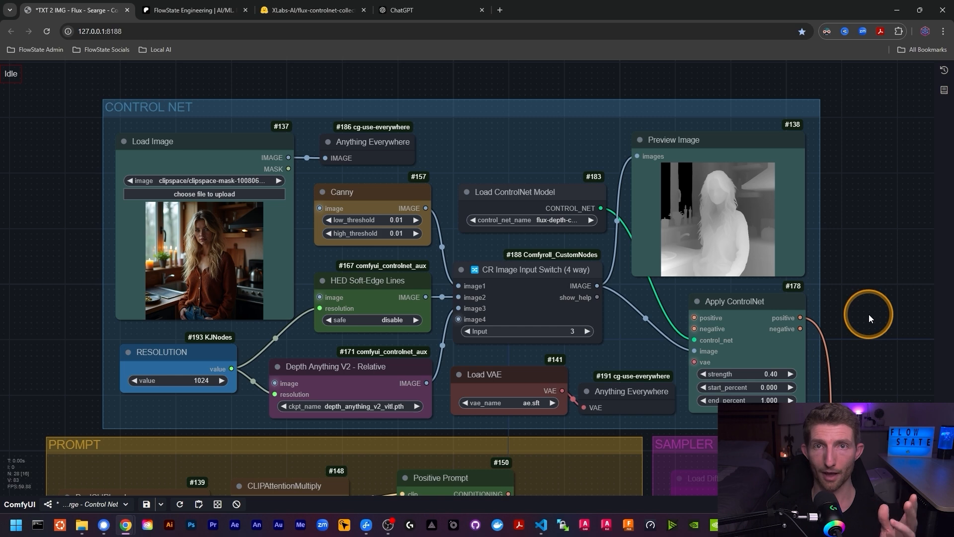
{"action": "left_click_drag", "start_coordinate": [869, 315], "coordinate": [548, 68]}
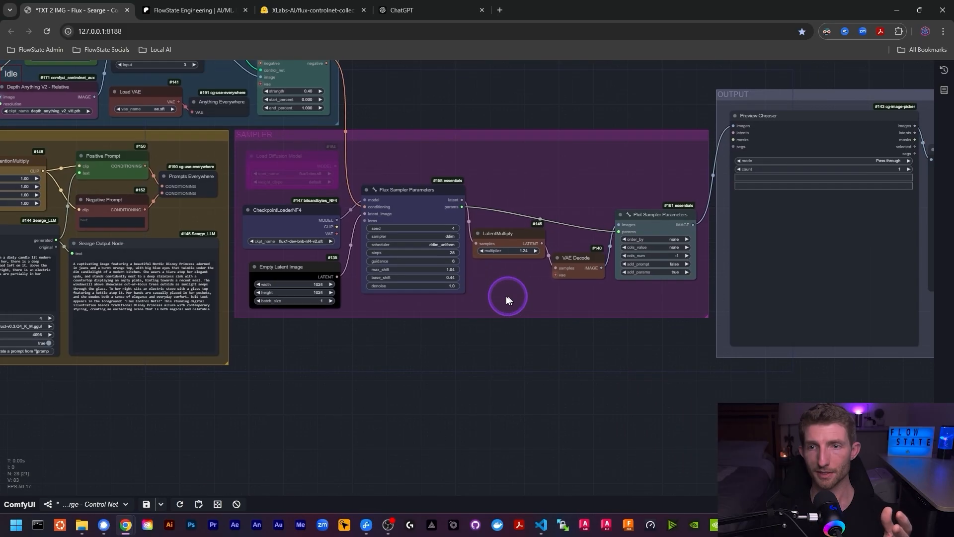
{"action": "left_click_drag", "start_coordinate": [506, 297], "coordinate": [467, 295]}
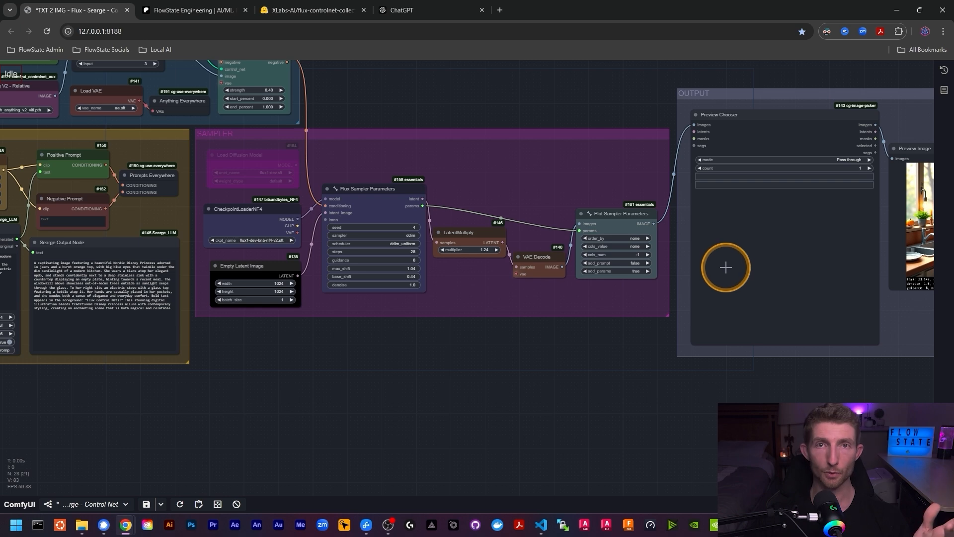
{"action": "scroll", "coordinate": [433, 344], "scroll_direction": "up", "scroll_amount": 2}
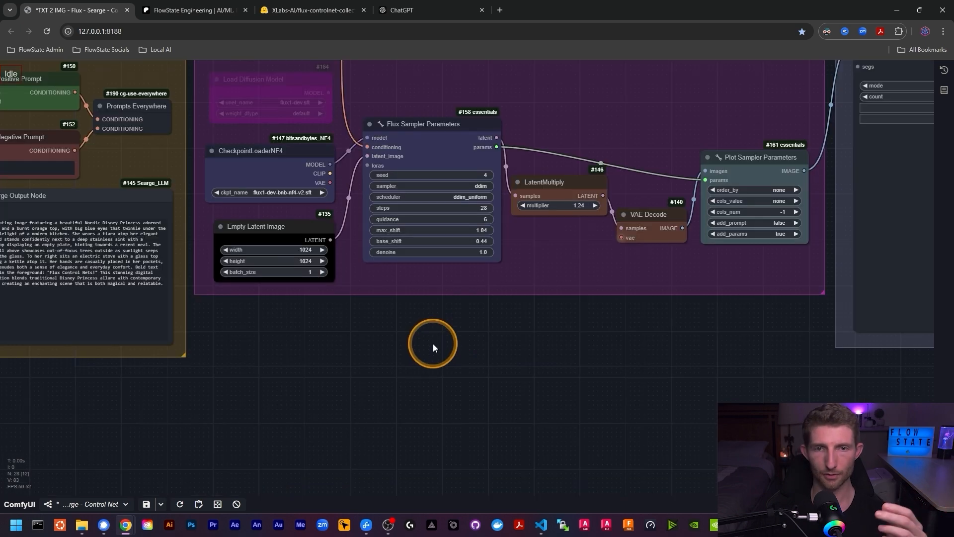
{"action": "double_click", "coordinate": [434, 344]}
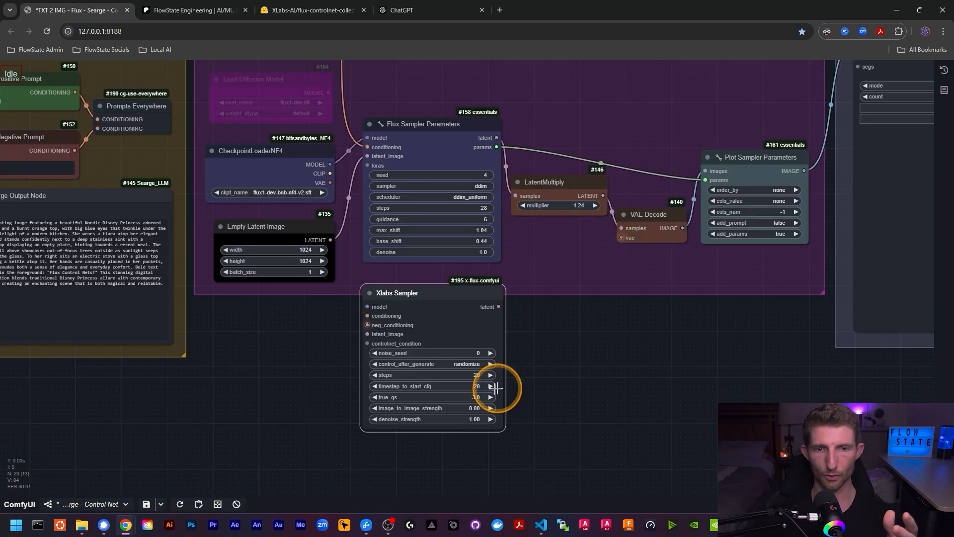
{"action": "scroll", "coordinate": [466, 398], "scroll_direction": "up", "scroll_amount": 1}
{"action": "left_click", "coordinate": [566, 343]}
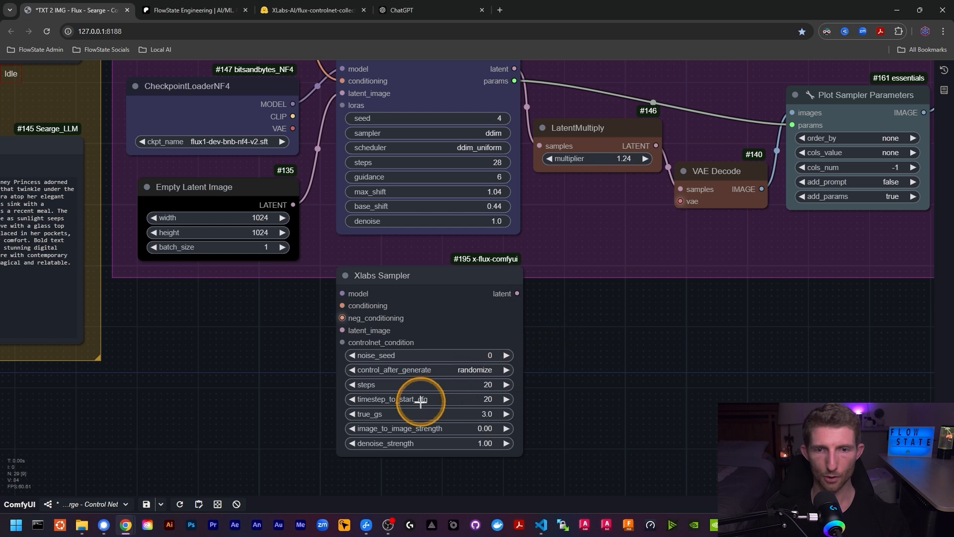
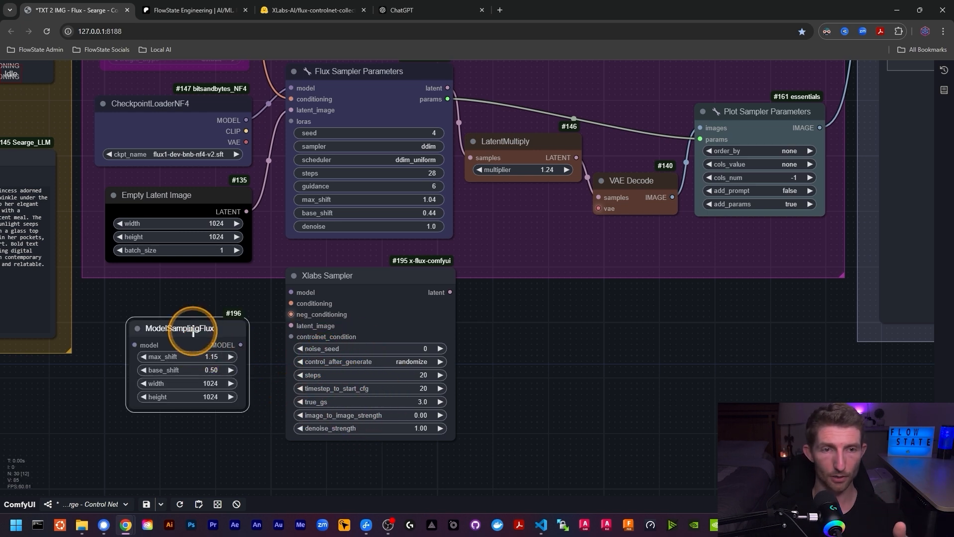
- Wire the CheckpointLoaderNF4 model through ModelSamplingFlux into the Xlabs Sampler's model input, and move ModelSamplingFlux closer to the sampler
{"action": "left_click_drag", "start_coordinate": [241, 345], "coordinate": [293, 292]}
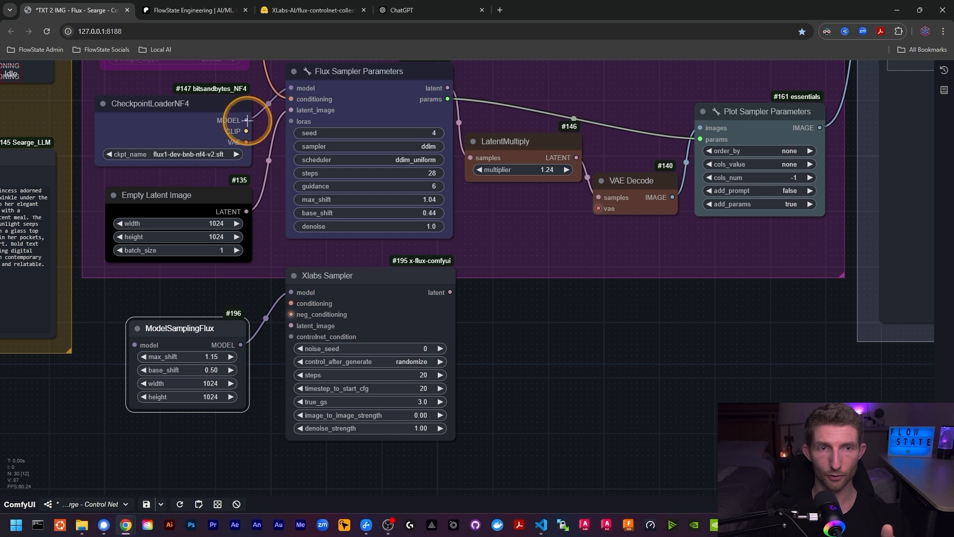
{"action": "left_click_drag", "start_coordinate": [246, 120], "coordinate": [134, 345]}
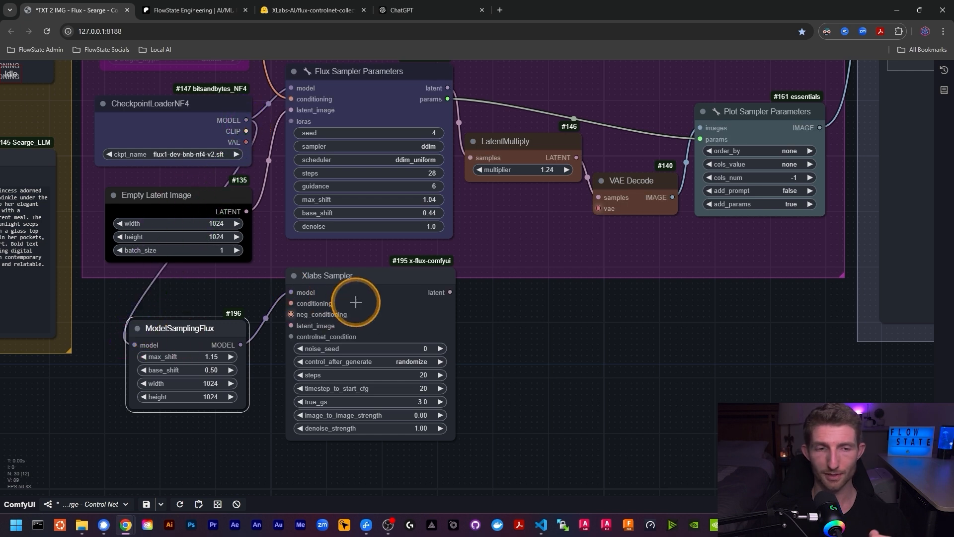
{"action": "left_click_drag", "start_coordinate": [199, 328], "coordinate": [221, 310]}
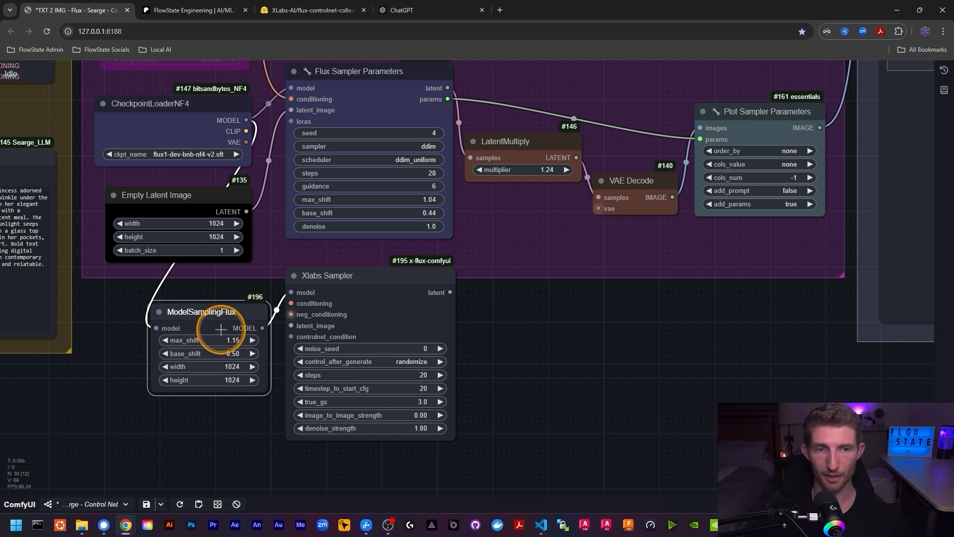
- Delete the ModelSamplingFlux and Xlabs Sampler nodes below the Flux Sampler Parameters node
{"action": "key", "text": "Delete"}
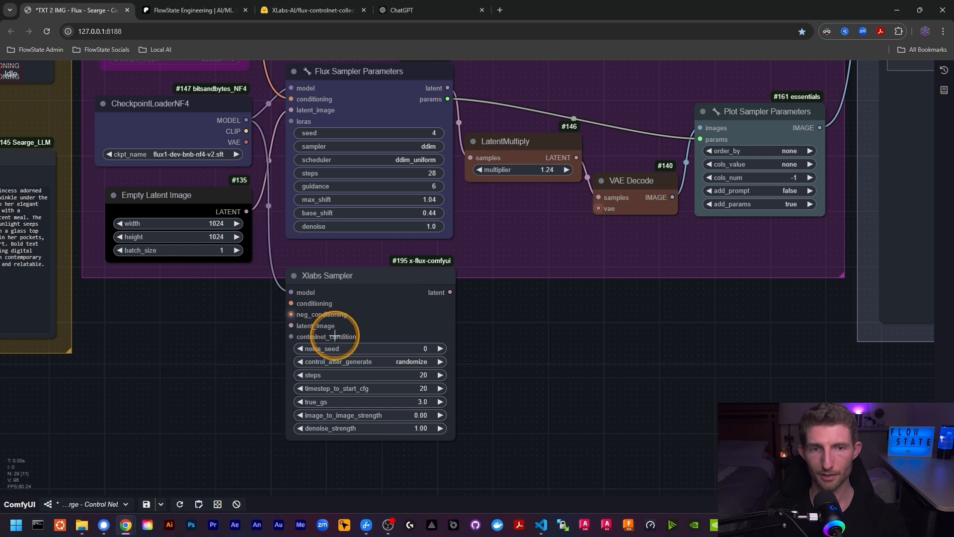
{"action": "left_click", "coordinate": [330, 335]}
{"action": "key", "text": "Delete"}
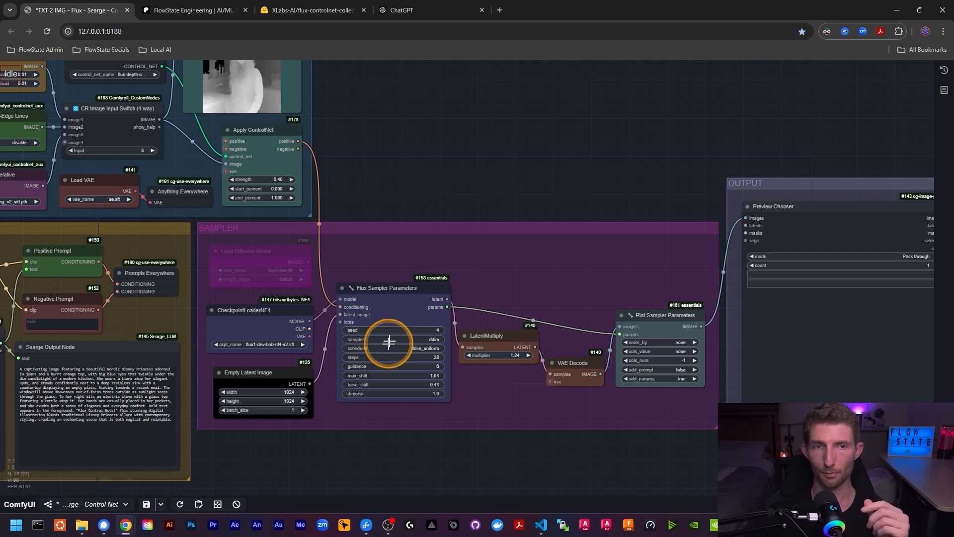
{"action": "left_click_drag", "start_coordinate": [373, 175], "coordinate": [545, 269]}
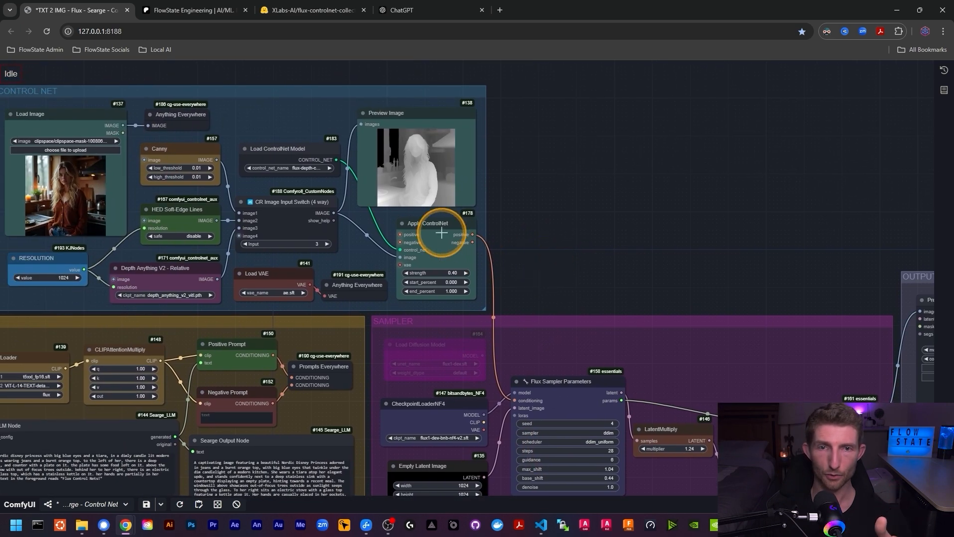
{"action": "scroll", "coordinate": [436, 237], "scroll_direction": "up", "scroll_amount": 3}
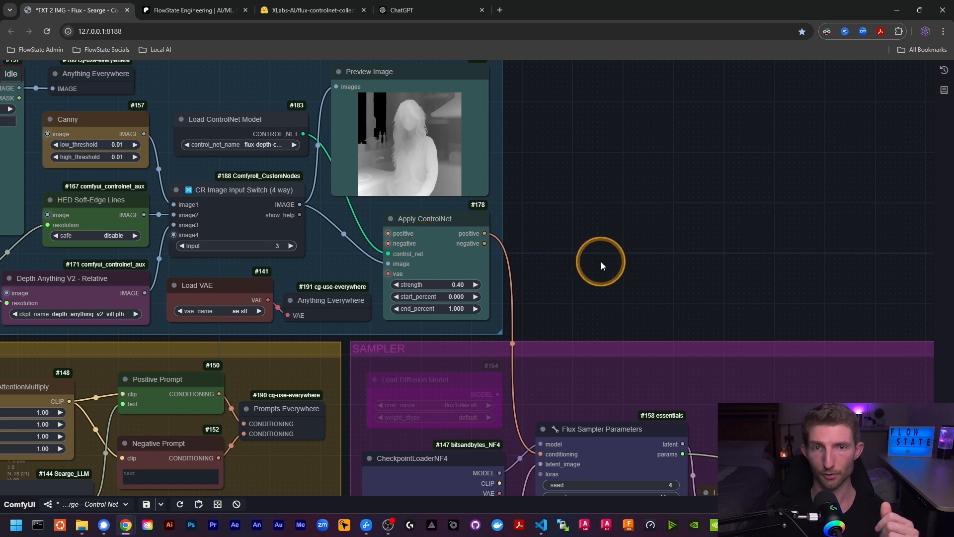
{"action": "scroll", "coordinate": [498, 165], "scroll_direction": "up", "scroll_amount": 4}
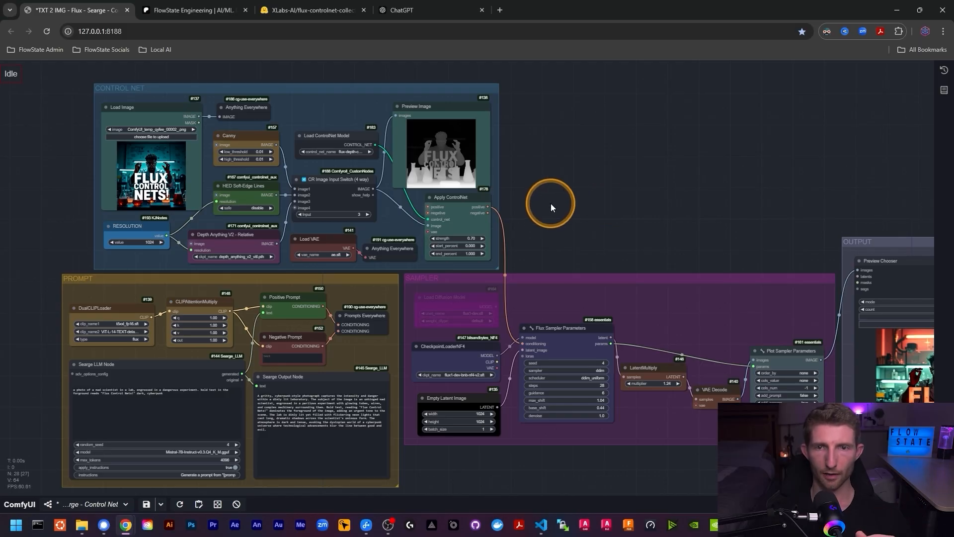
{"action": "left_click_drag", "start_coordinate": [550, 204], "coordinate": [606, 243]}
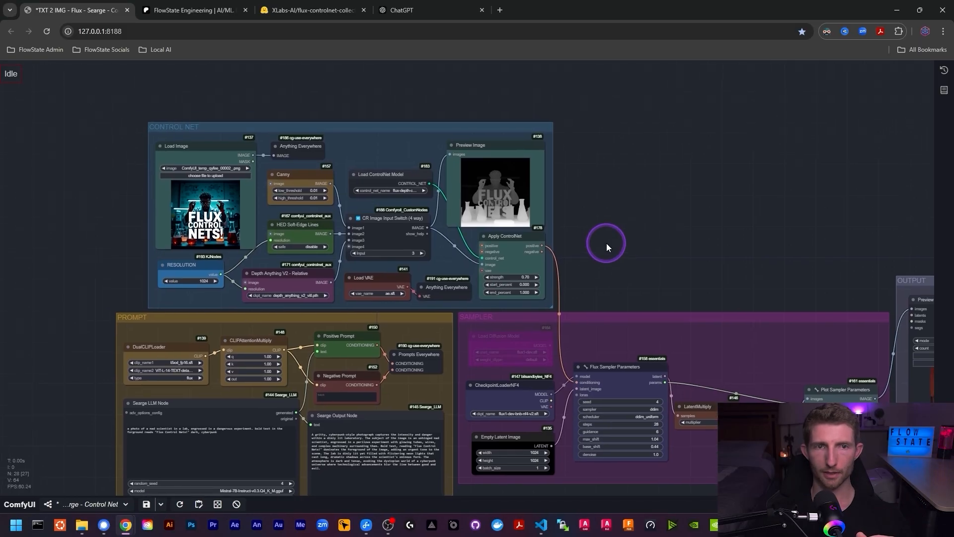
- Switch to the FlowState Engineering Patreon page and open the Flux Control Nets! post's image in the enlarged view
{"action": "left_click", "coordinate": [179, 7]}
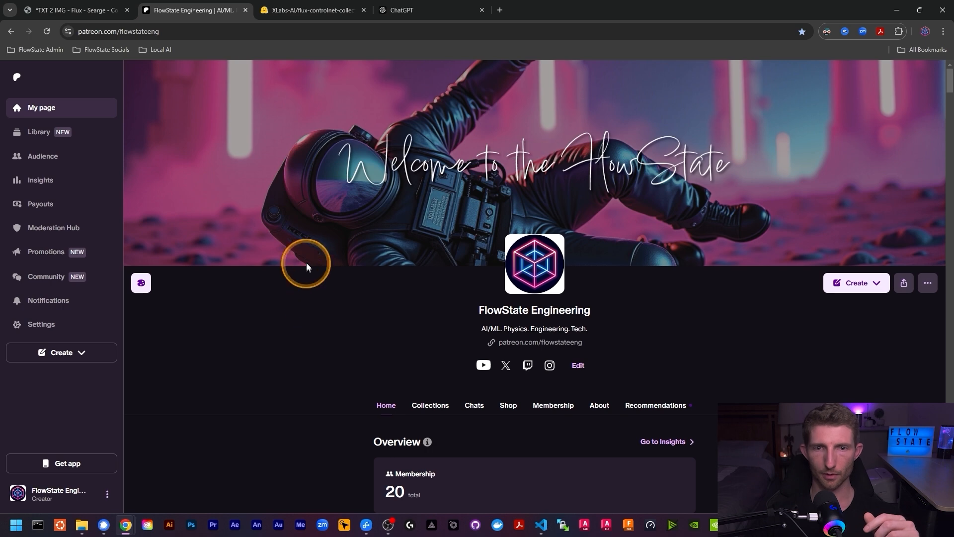
{"action": "scroll", "coordinate": [306, 262], "scroll_direction": "down", "scroll_amount": 7}
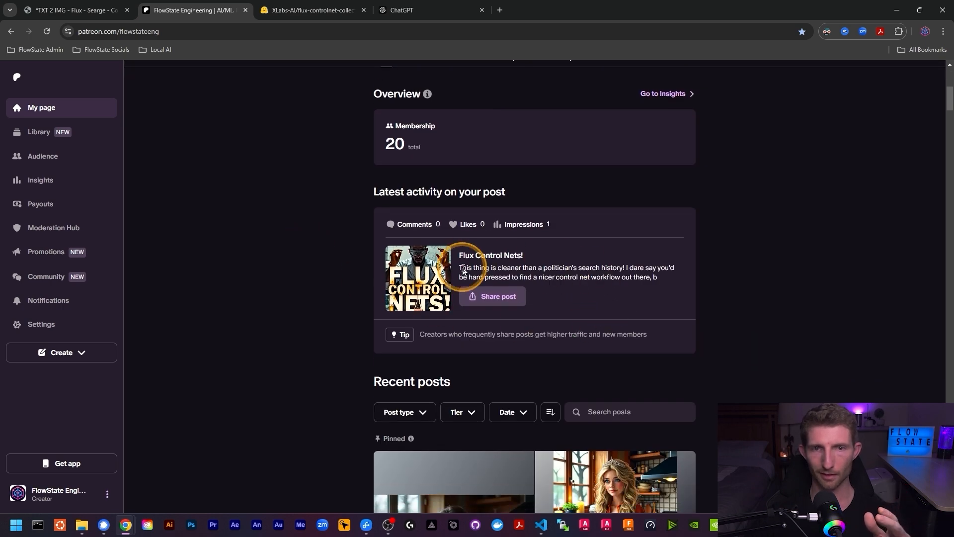
{"action": "scroll", "coordinate": [306, 228], "scroll_direction": "down", "scroll_amount": 15}
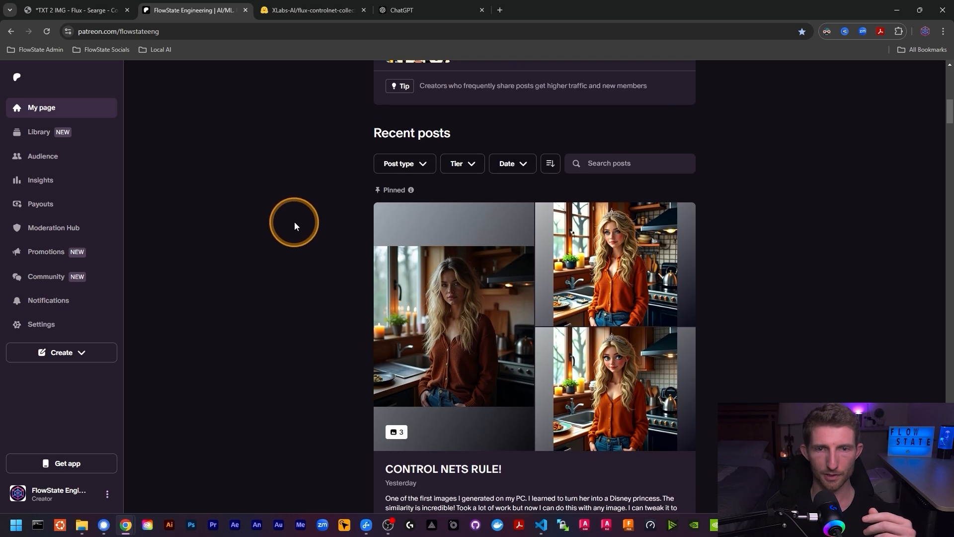
{"action": "scroll", "coordinate": [434, 228], "scroll_direction": "up", "scroll_amount": 2}
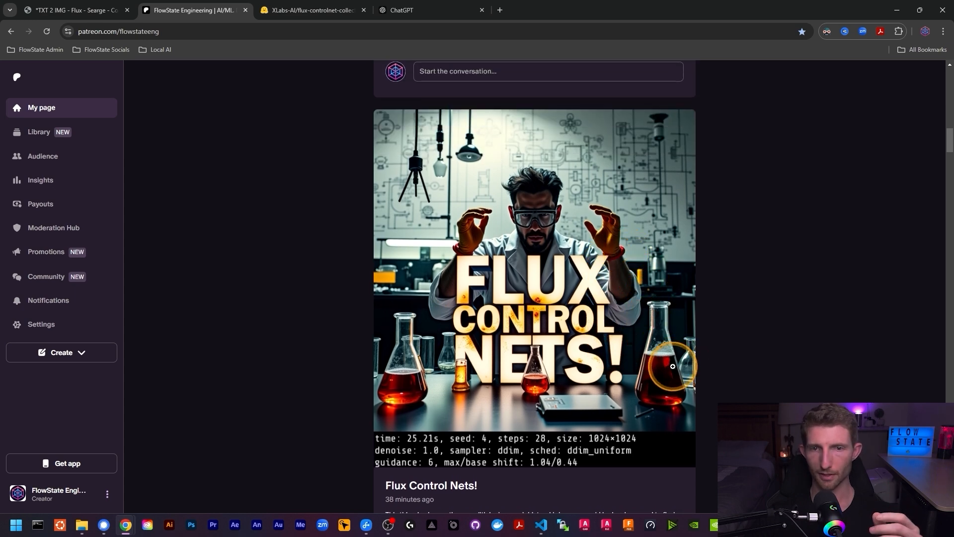
{"action": "left_click", "coordinate": [560, 285]}
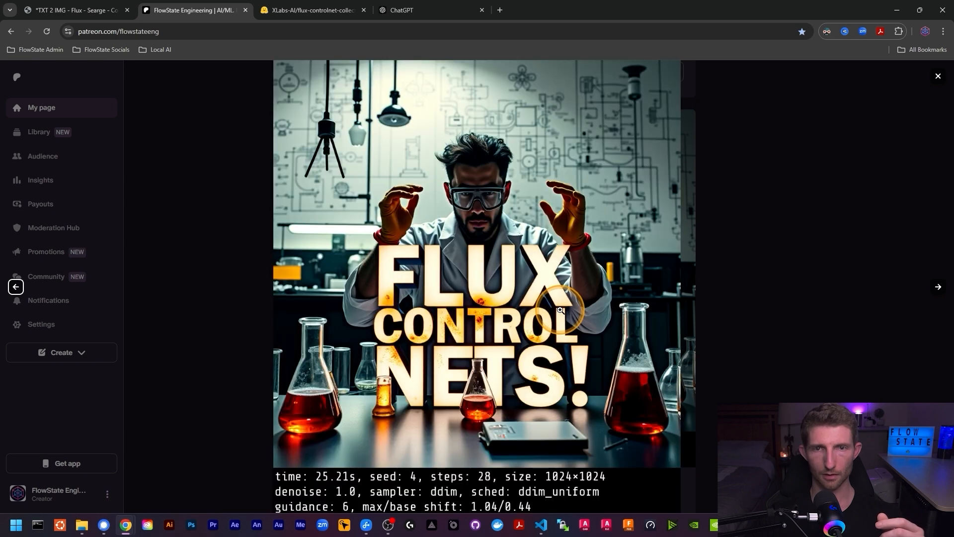
- Open the Flux Control Nets! image in its own tab and load its embedded workflow into ComfyUI
{"action": "right_click", "coordinate": [513, 224]}
{"action": "left_click", "coordinate": [556, 237]}
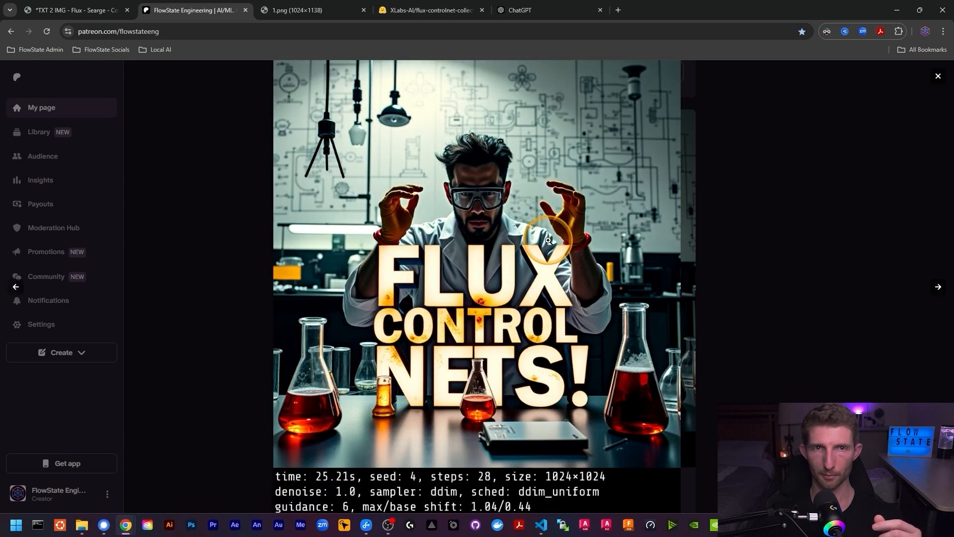
{"action": "left_click_drag", "start_coordinate": [324, 10], "coordinate": [925, 158]}
{"action": "left_click", "coordinate": [111, 9]}
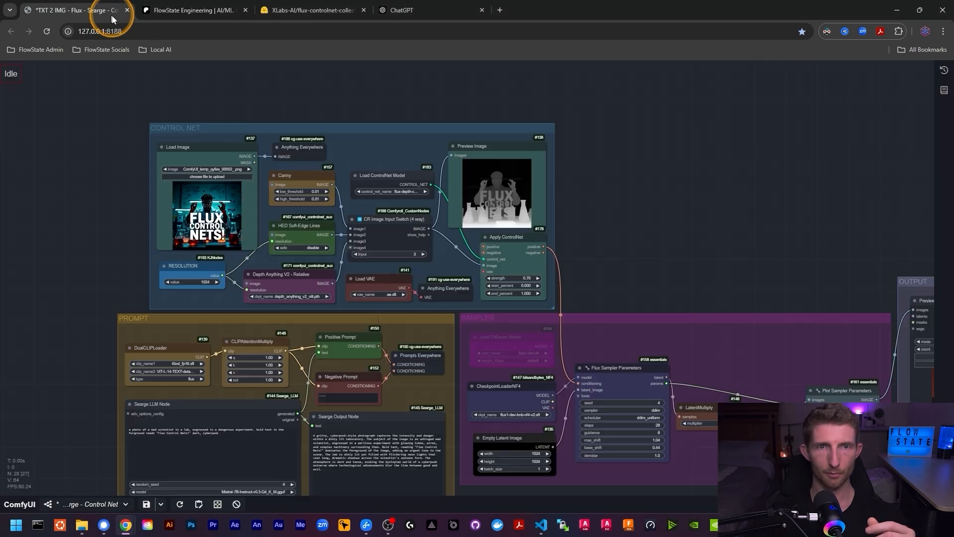
{"action": "left_click", "coordinate": [915, 224]}
{"action": "left_click", "coordinate": [594, 154]}
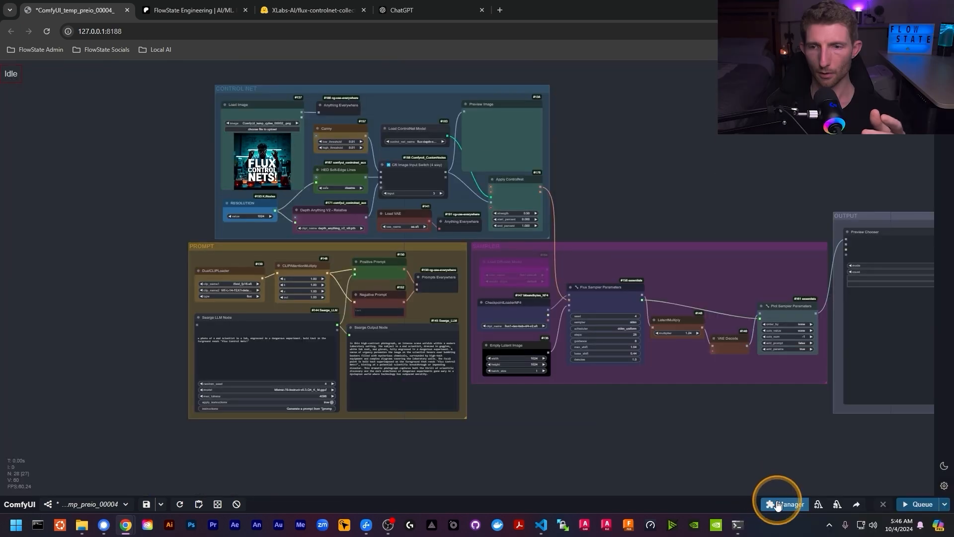
- Examine the checkpoint options of the Depth Anything V2 - Relative node without changing the selection
{"action": "left_click", "coordinate": [816, 504]}
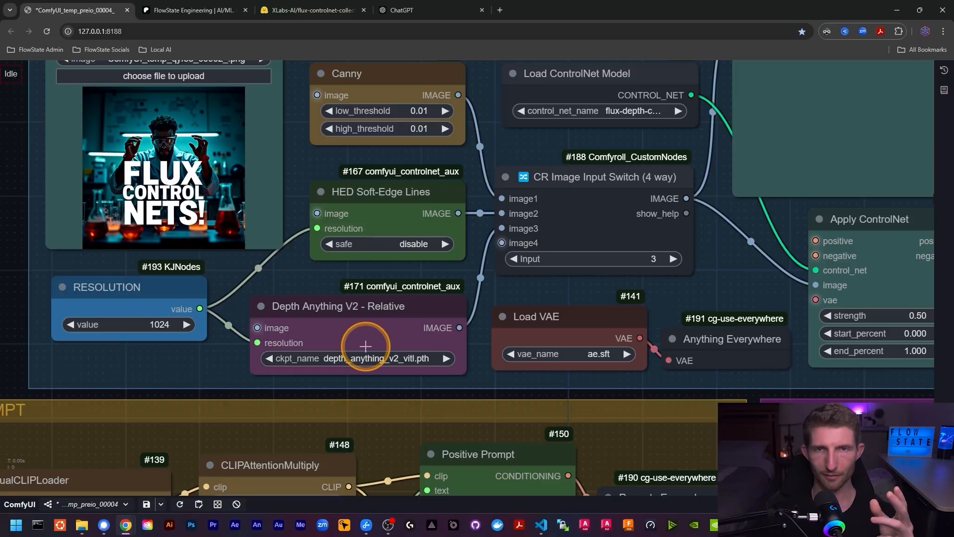
{"action": "left_click", "coordinate": [366, 357]}
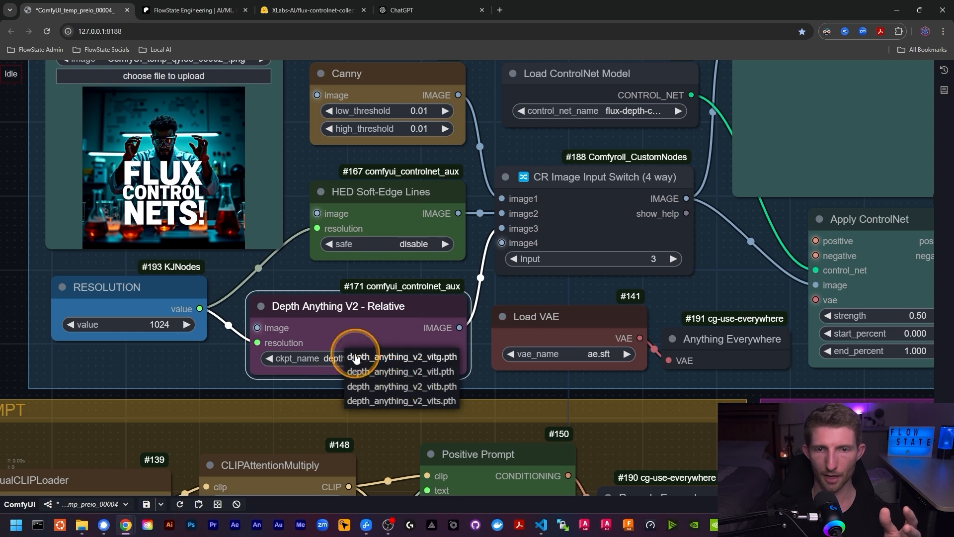
{"action": "left_click_drag", "start_coordinate": [171, 379], "coordinate": [174, 380]}
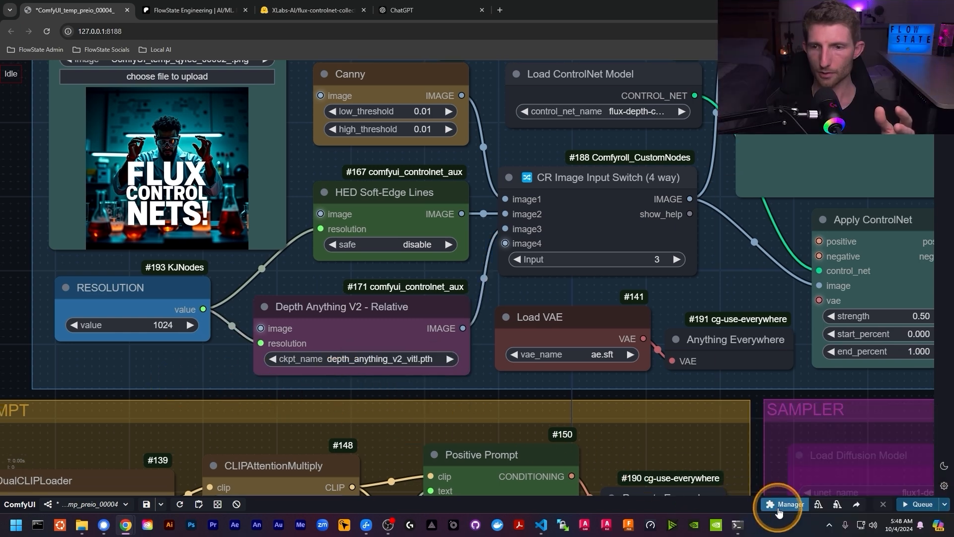
- Search the ComfyUI Manager's external models for "depth anyth" and close the Manager
{"action": "left_click", "coordinate": [779, 511]}
{"action": "left_click", "coordinate": [461, 232]}
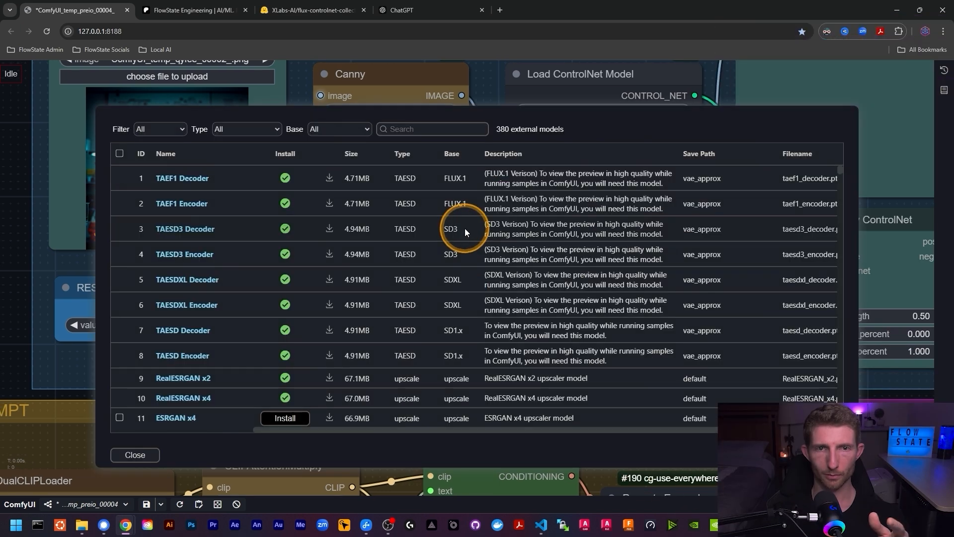
{"action": "left_click", "coordinate": [399, 131]}
{"action": "type", "text": "depth anyth"}
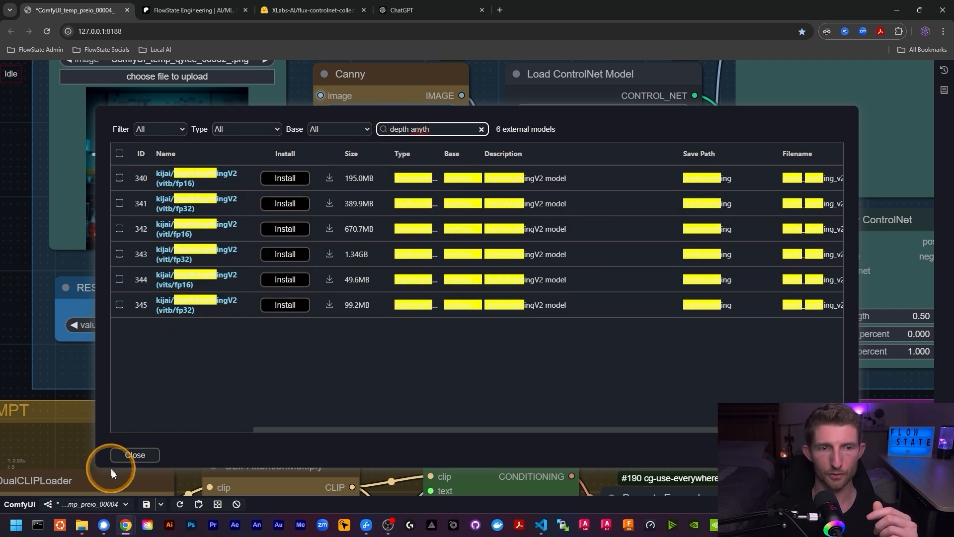
{"action": "left_click", "coordinate": [128, 456]}
{"action": "left_click", "coordinate": [341, 411]}
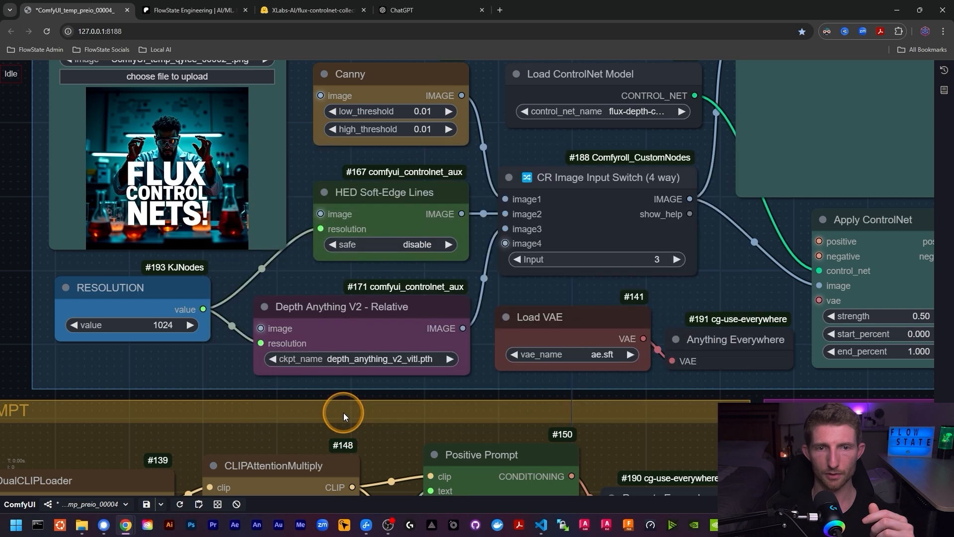
- Examine the ControlNet models available in the Load ControlNet Model node
{"action": "scroll", "coordinate": [343, 351], "scroll_direction": "down", "scroll_amount": 5}
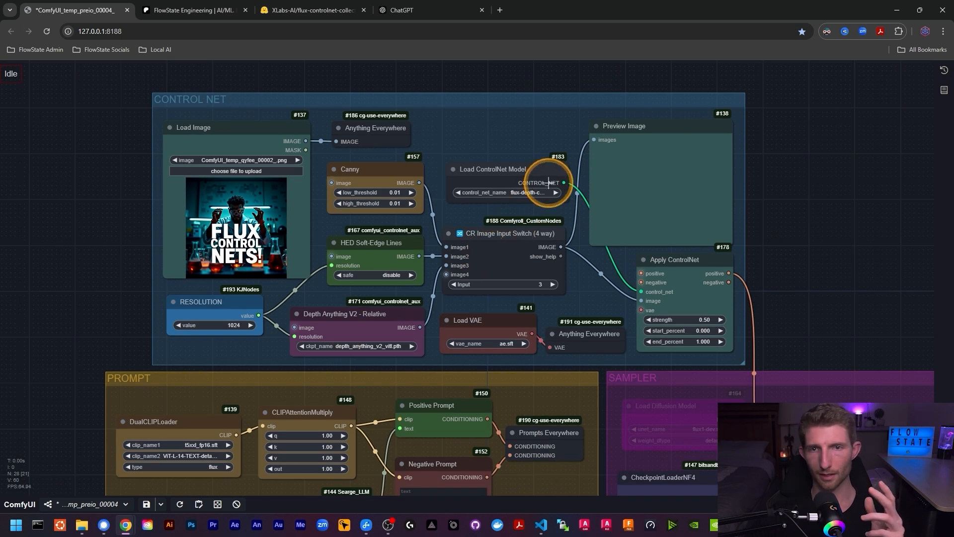
{"action": "scroll", "coordinate": [556, 183], "scroll_direction": "up", "scroll_amount": 5}
{"action": "scroll", "coordinate": [555, 183], "scroll_direction": "up", "scroll_amount": 1}
{"action": "left_click", "coordinate": [503, 199]}
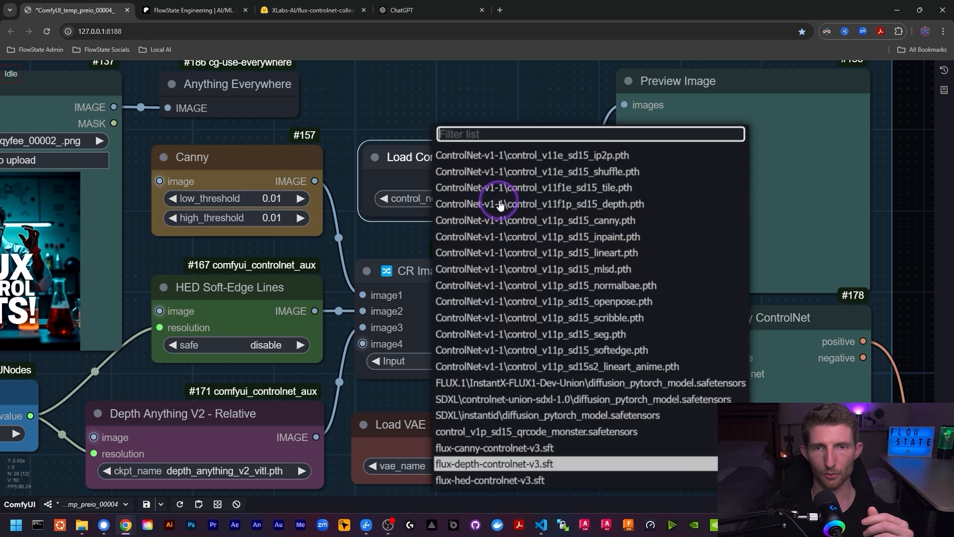
- Switch to the Hugging Face XLabs-AI/flux-controlnet-collections page and show its list of files and versions
{"action": "left_click", "coordinate": [298, 10]}
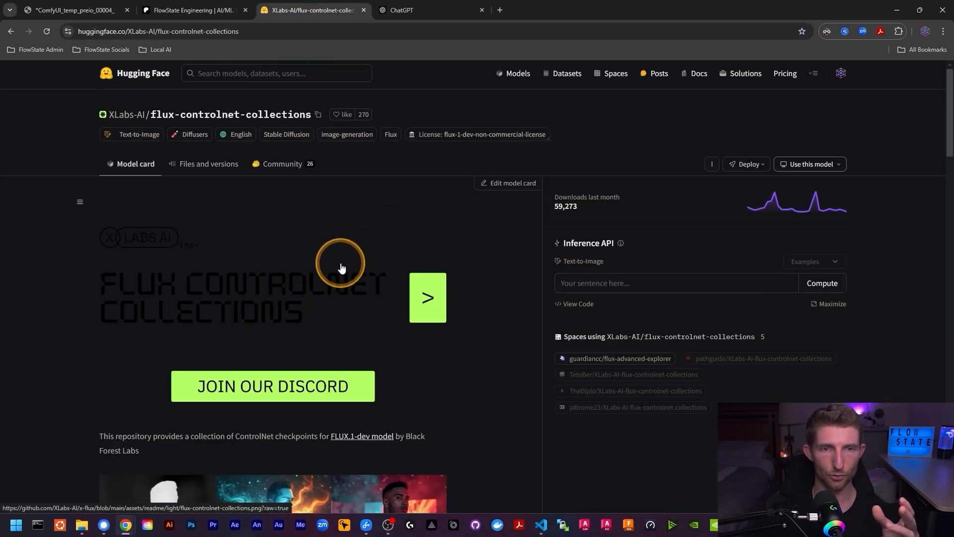
{"action": "scroll", "coordinate": [332, 277], "scroll_direction": "down", "scroll_amount": 7}
{"action": "scroll", "coordinate": [464, 314], "scroll_direction": "up", "scroll_amount": 7}
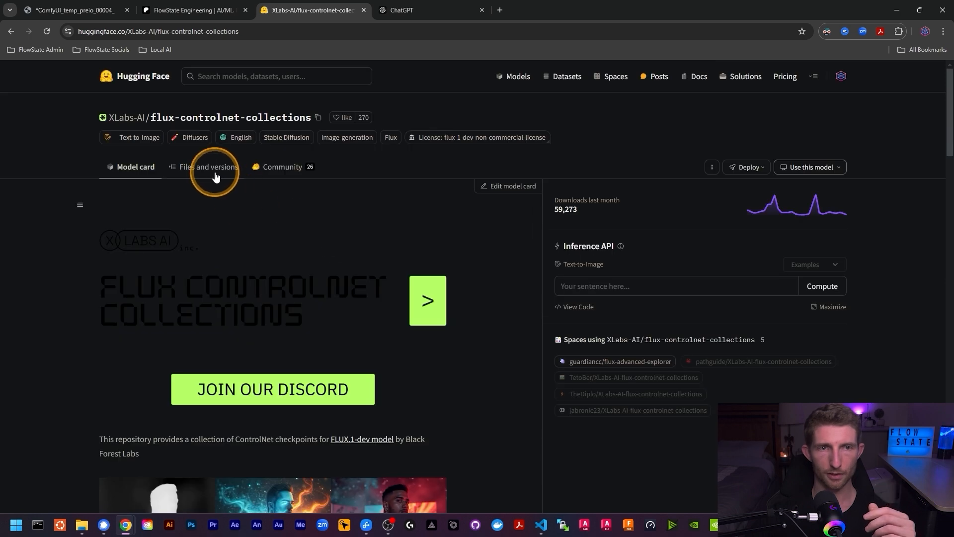
{"action": "left_click", "coordinate": [212, 169]}
{"action": "scroll", "coordinate": [391, 196], "scroll_direction": "down", "scroll_amount": 1}
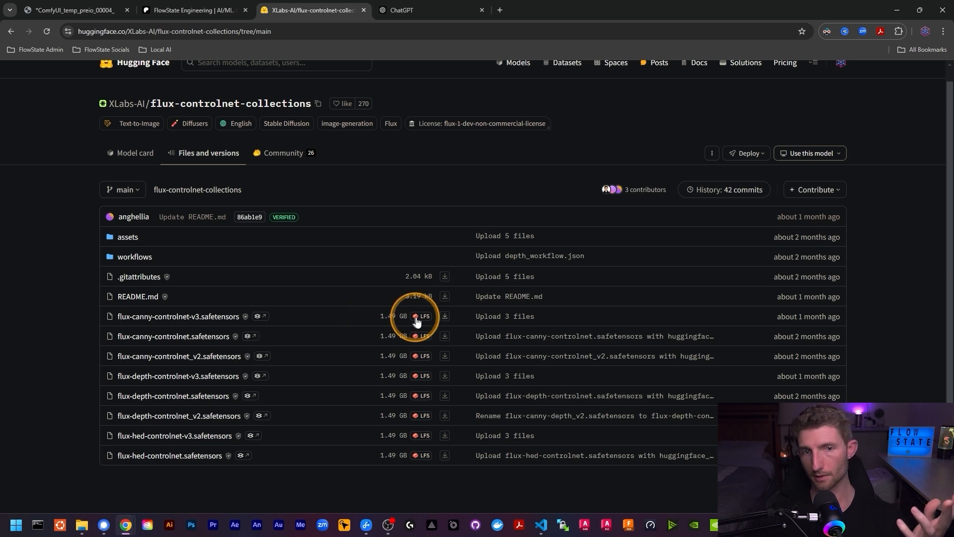
- Start saving flux-canny-controlnet-v3.safetensors and choose ComfyUI's models\controlnet folder as the destination
{"action": "right_click", "coordinate": [447, 316]}
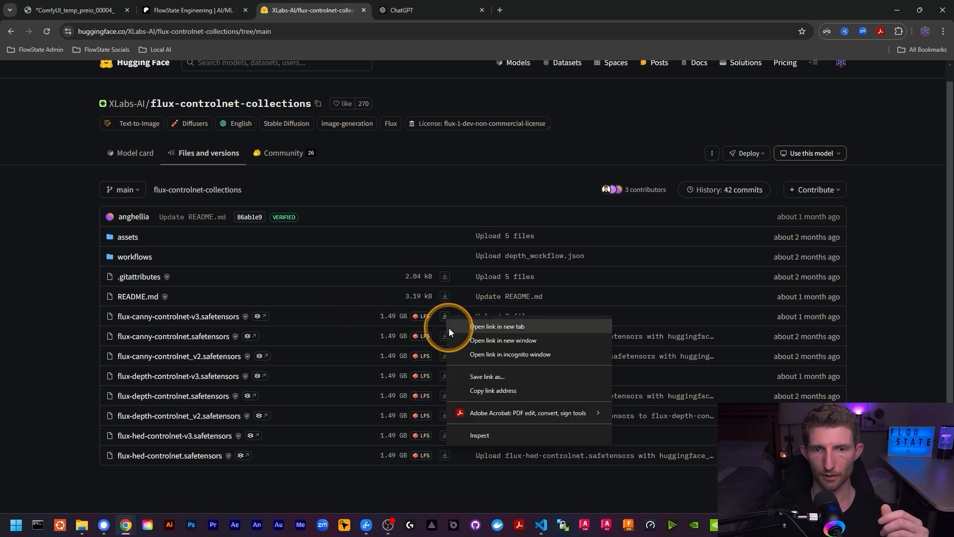
{"action": "left_click", "coordinate": [466, 377]}
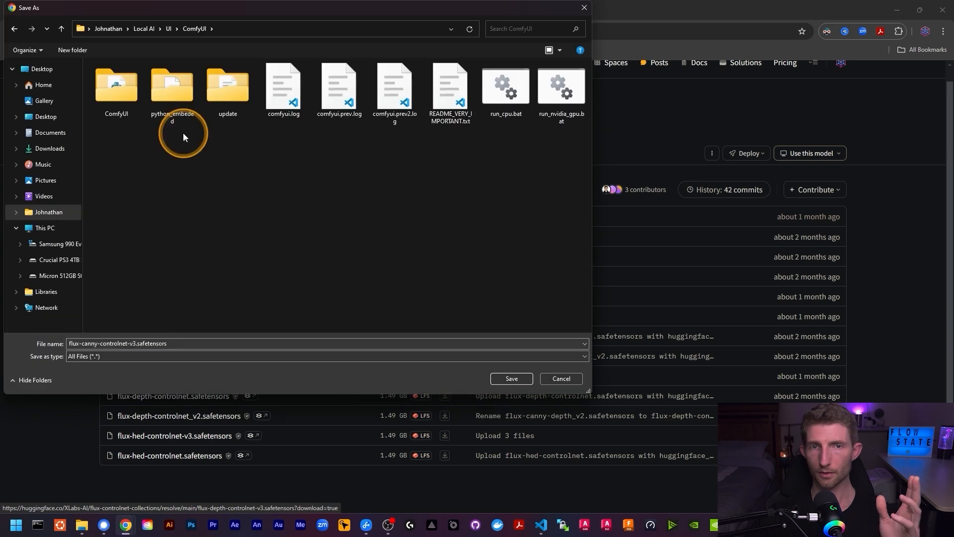
{"action": "double_click", "coordinate": [111, 93]}
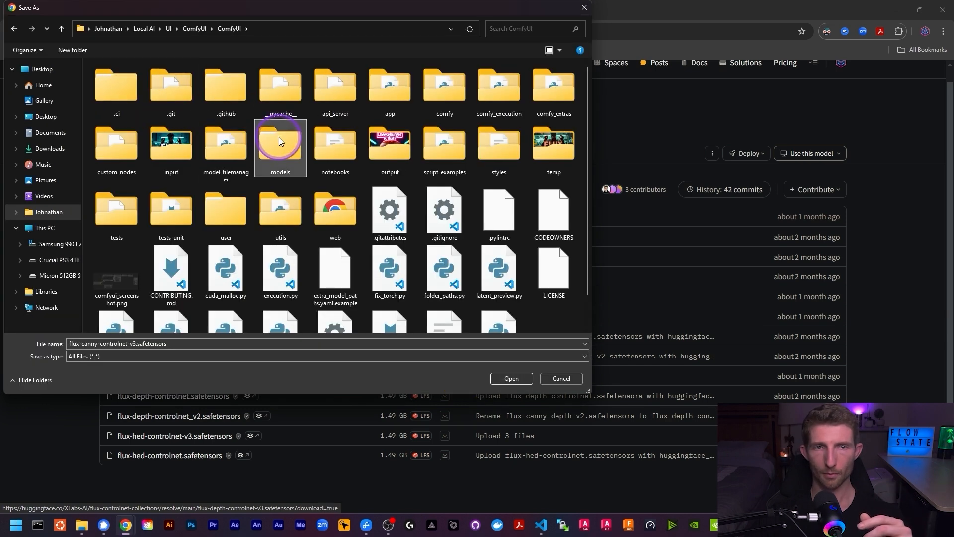
{"action": "double_click", "coordinate": [306, 159]}
{"action": "double_click", "coordinate": [443, 96]}
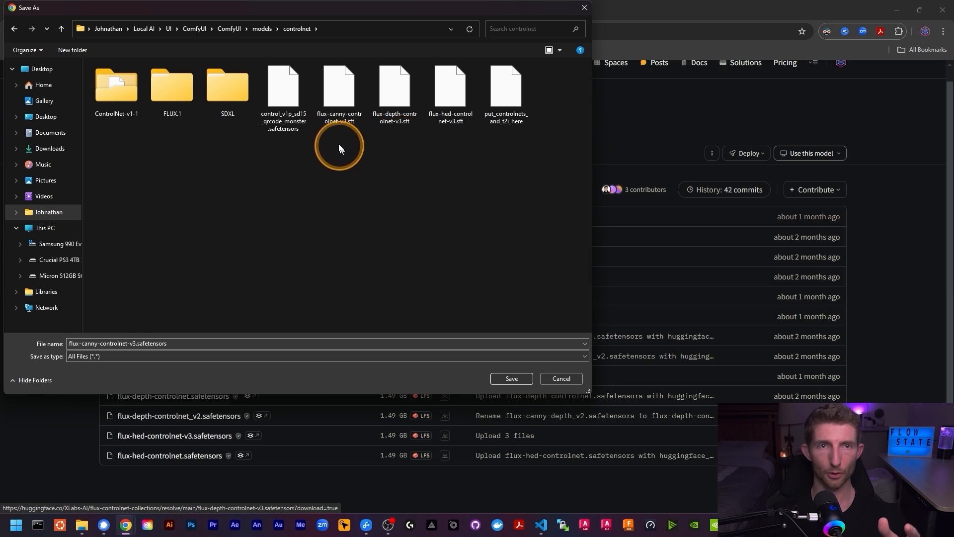
- Examine the models\xlabs\controlnets folder as the alternative destination for the ControlNet files
{"action": "left_click", "coordinate": [261, 30]}
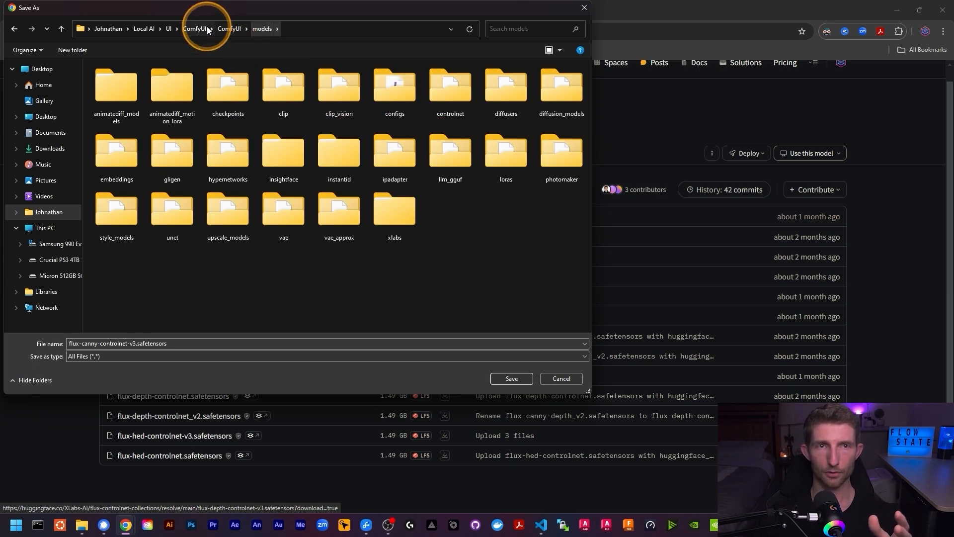
{"action": "double_click", "coordinate": [401, 216]}
{"action": "double_click", "coordinate": [116, 92]}
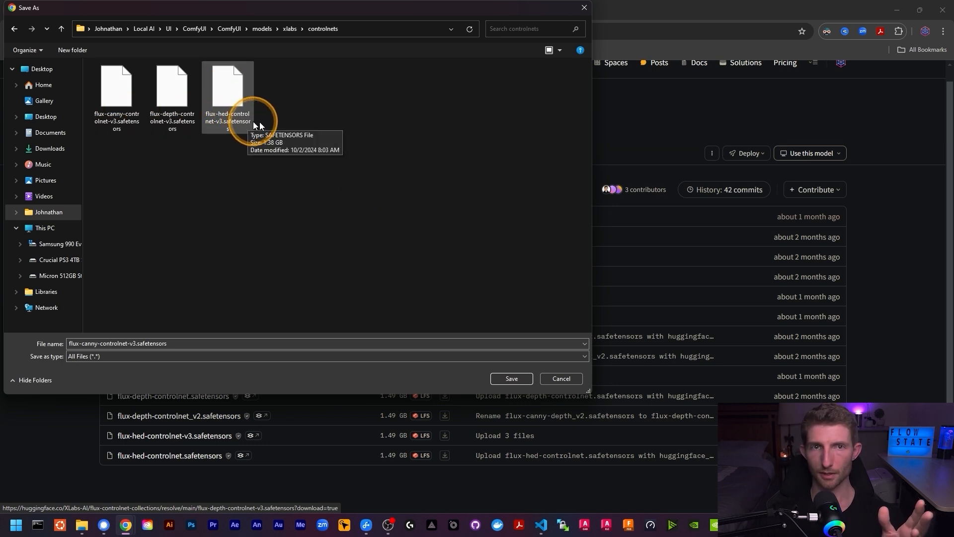
- Return to the models\controlnet folder and cancel saving the Canny ControlNet file
{"action": "left_click", "coordinate": [290, 29]}
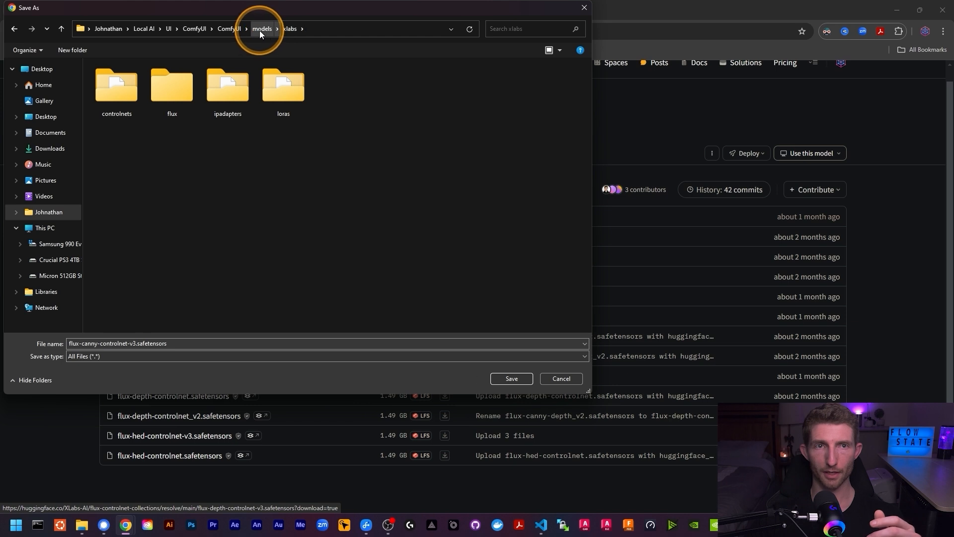
{"action": "left_click", "coordinate": [261, 29]}
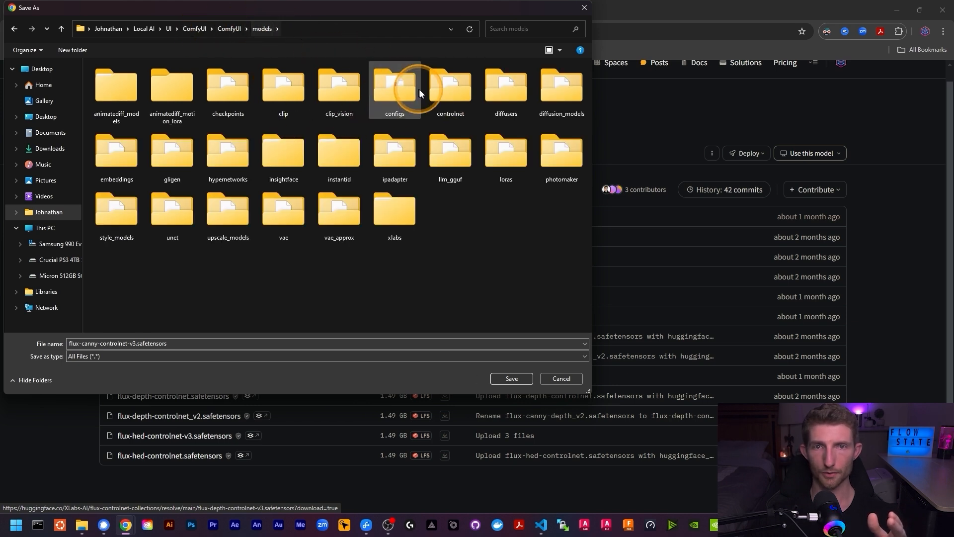
{"action": "double_click", "coordinate": [451, 92]}
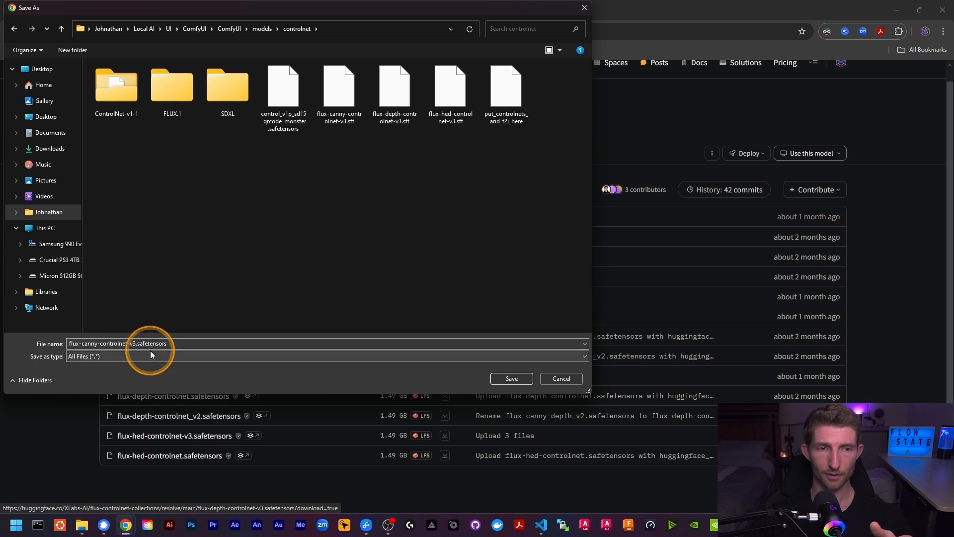
{"action": "left_click", "coordinate": [562, 378]}
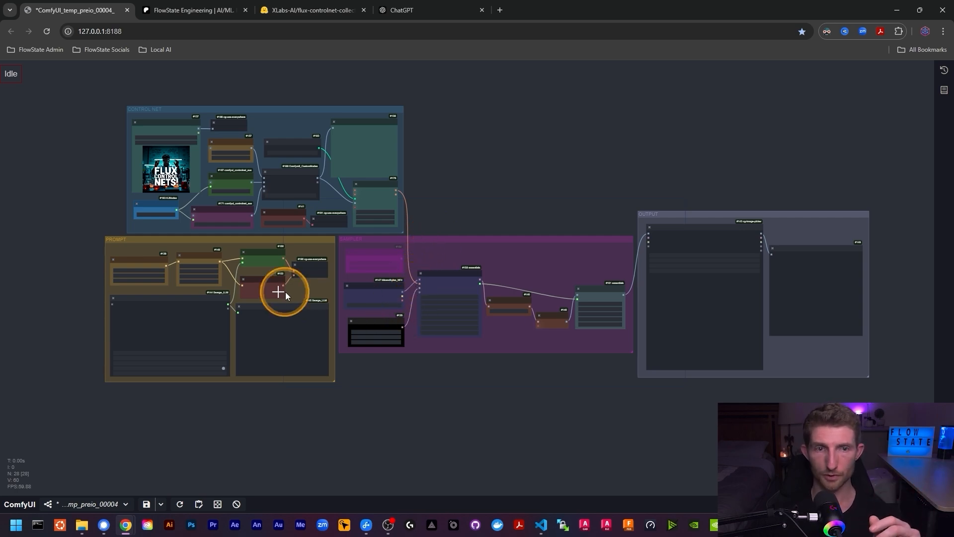
- Examine the model settings in the DualCLIPLoader, Load VAE, bypassed Load Diffusion Model and CheckpointLoaderNF4 nodes
{"action": "scroll", "coordinate": [57, 264], "scroll_direction": "up", "scroll_amount": 10}
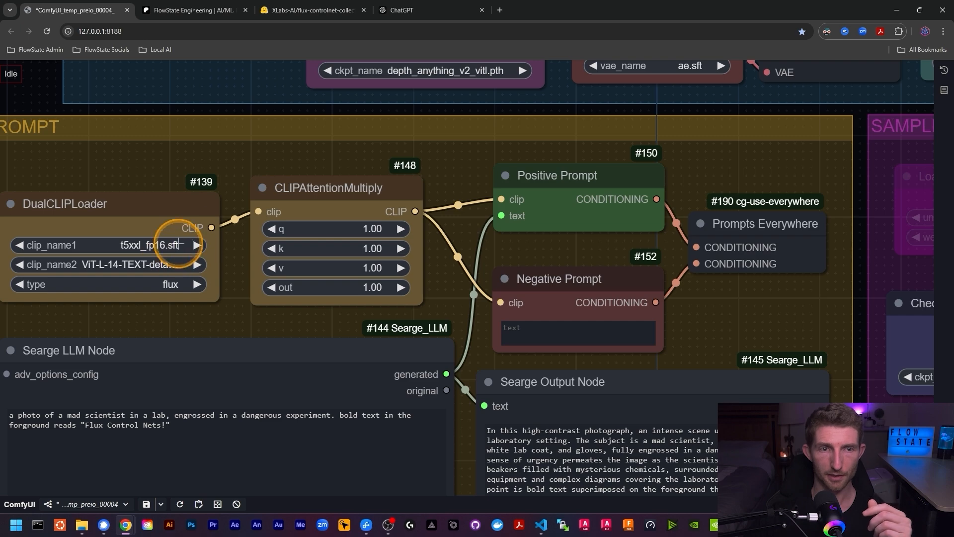
{"action": "scroll", "coordinate": [141, 224], "scroll_direction": "down", "scroll_amount": 9}
{"action": "scroll", "coordinate": [732, 355], "scroll_direction": "up", "scroll_amount": 2}
{"action": "scroll", "coordinate": [771, 321], "scroll_direction": "down", "scroll_amount": 5}
{"action": "scroll", "coordinate": [455, 189], "scroll_direction": "up", "scroll_amount": 4}
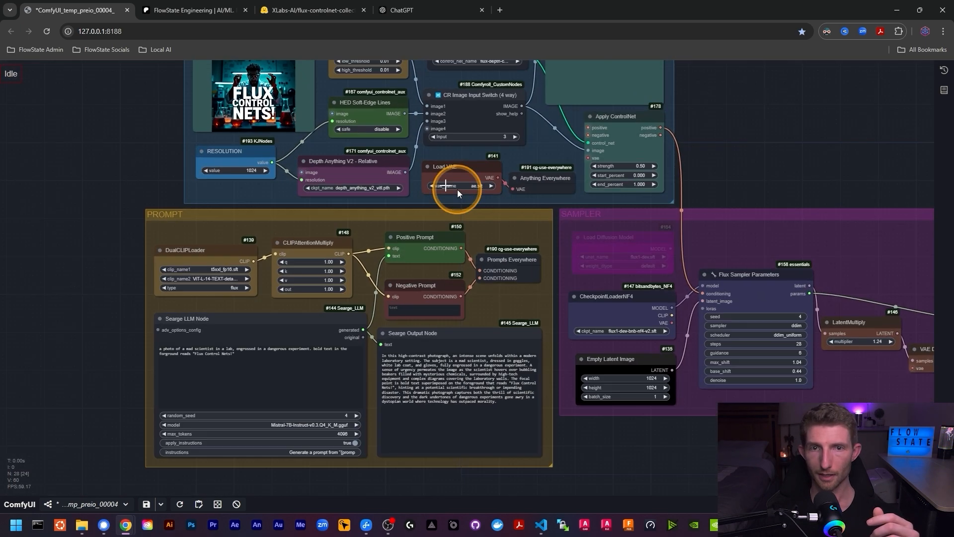
{"action": "scroll", "coordinate": [457, 190], "scroll_direction": "up", "scroll_amount": 8}
{"action": "scroll", "coordinate": [415, 181], "scroll_direction": "down", "scroll_amount": 9}
{"action": "scroll", "coordinate": [603, 328], "scroll_direction": "up", "scroll_amount": 10}
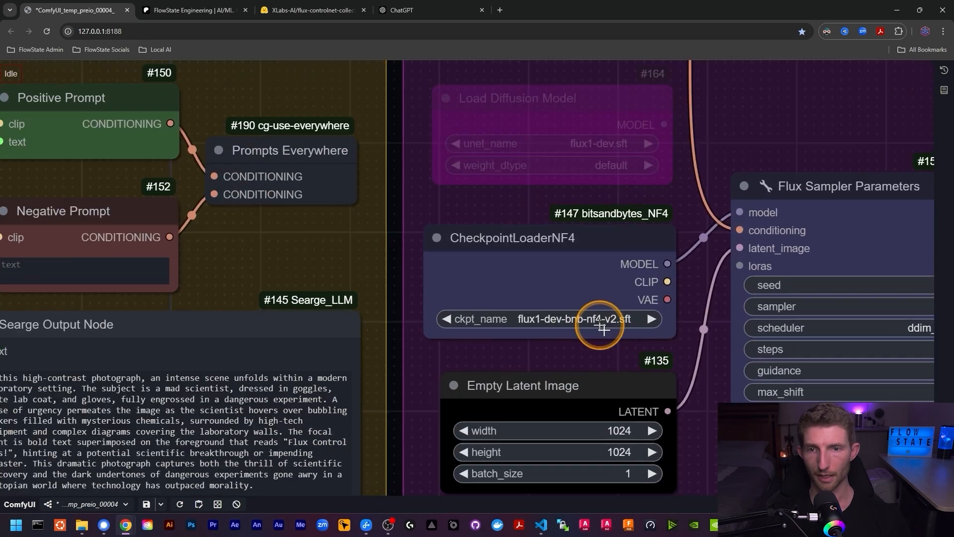
{"action": "scroll", "coordinate": [603, 328], "scroll_direction": "up", "scroll_amount": 1}
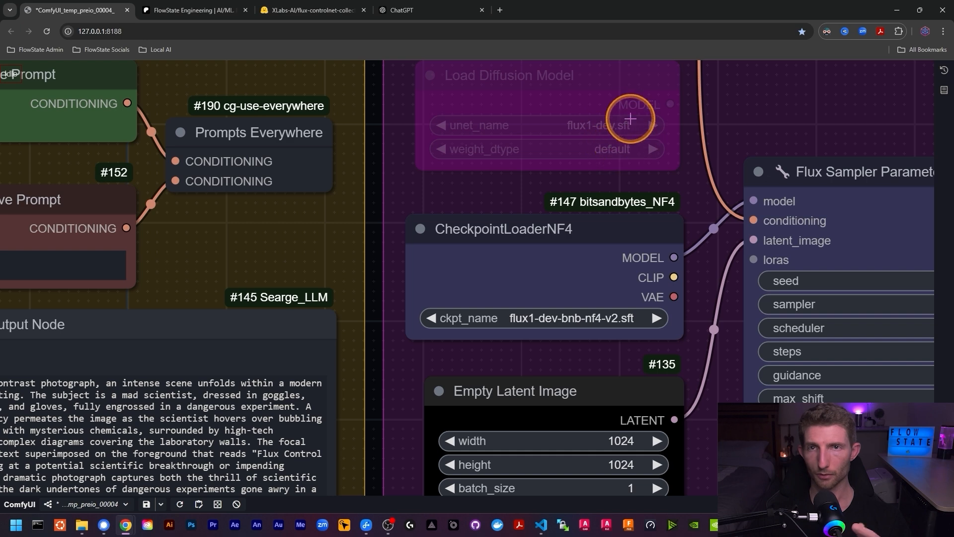
{"action": "scroll", "coordinate": [566, 180], "scroll_direction": "down", "scroll_amount": 5}
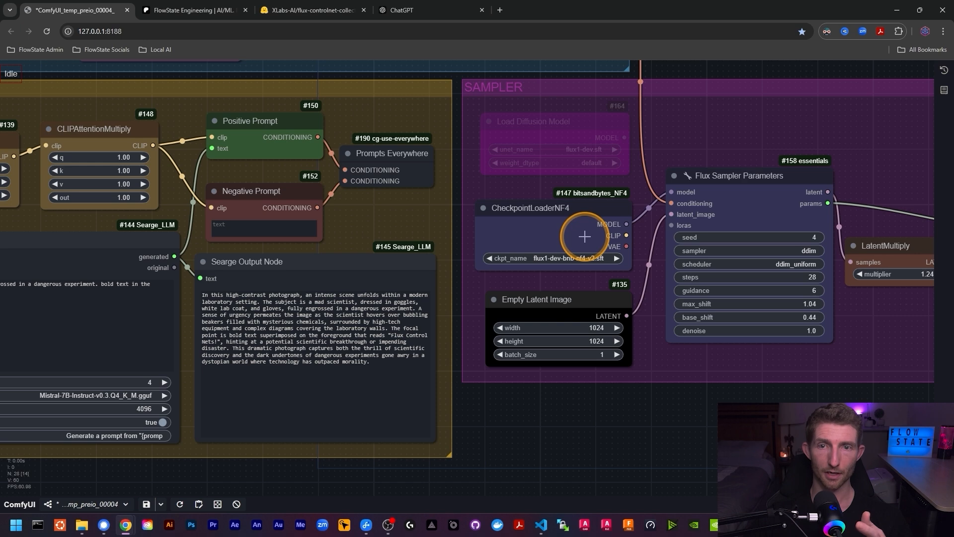
{"action": "scroll", "coordinate": [585, 234], "scroll_direction": "down", "scroll_amount": 1}
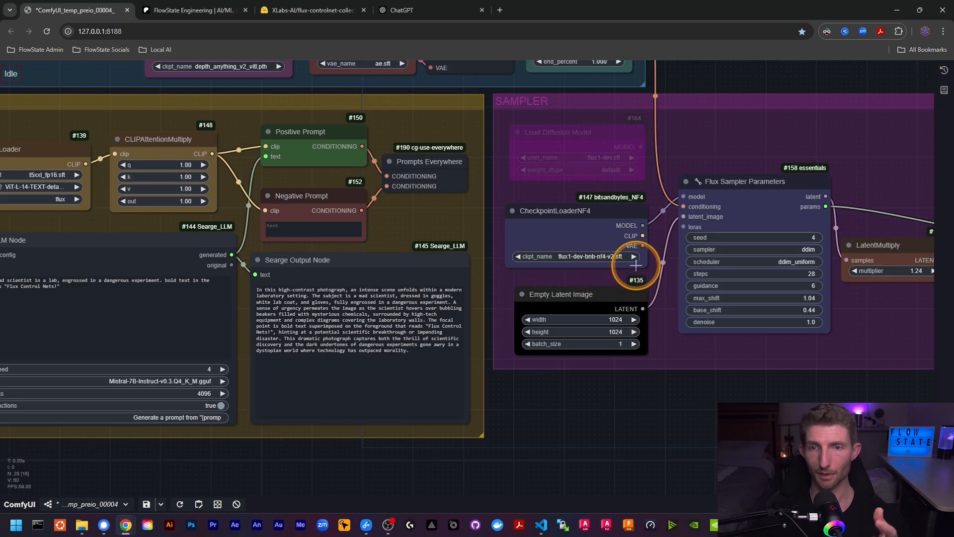
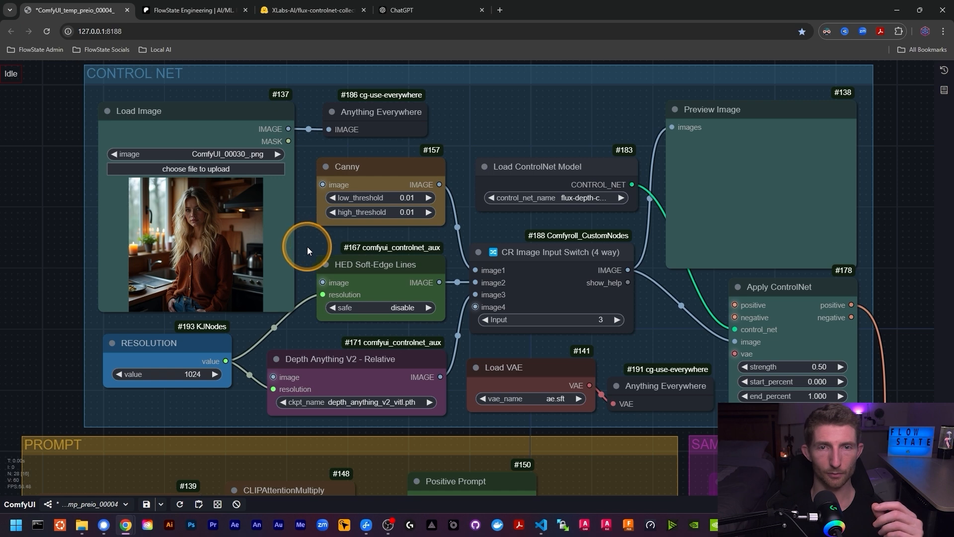
- Choose flux-canny-controlnet-v3.sft as the model in the Load ControlNet Model node
{"action": "left_click", "coordinate": [558, 198]}
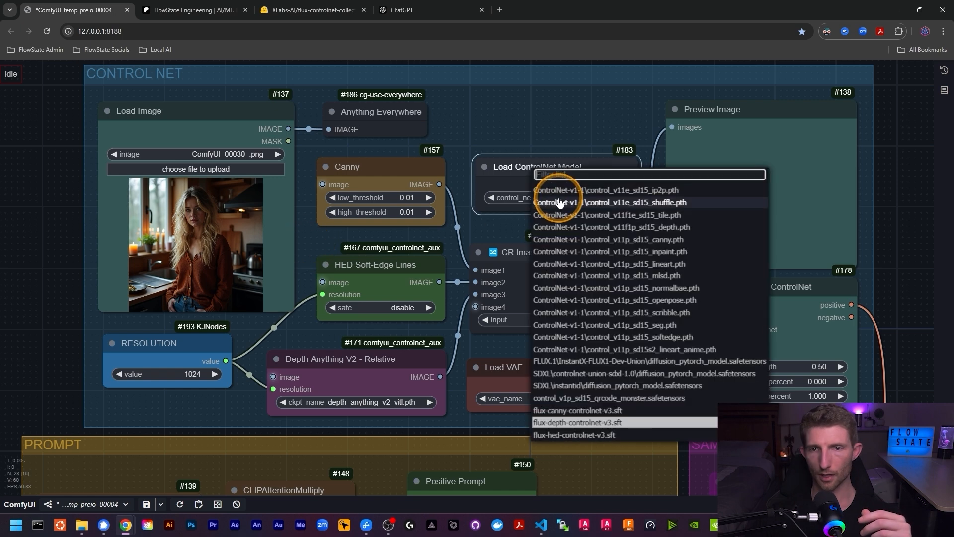
{"action": "left_click", "coordinate": [582, 412]}
{"action": "scroll", "coordinate": [384, 164], "scroll_direction": "up", "scroll_amount": 2}
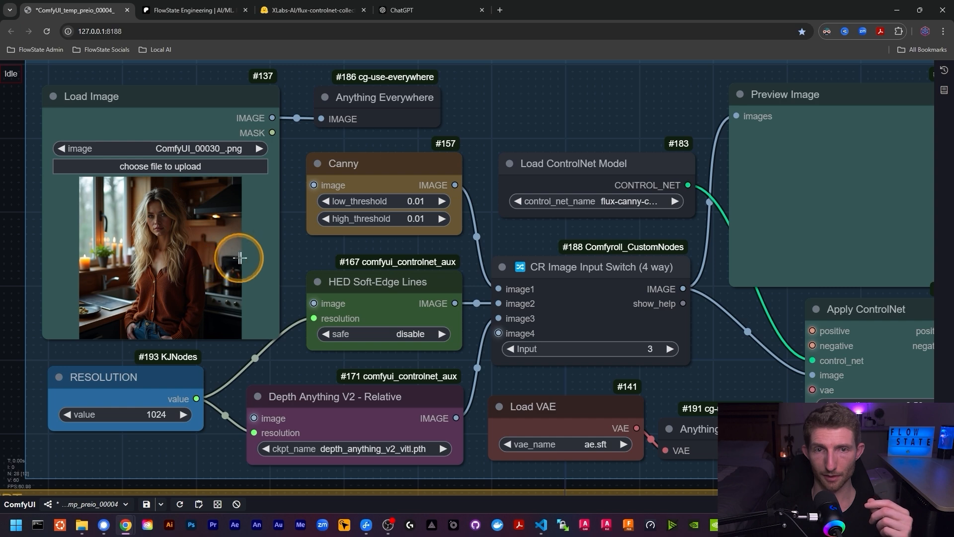
{"action": "scroll", "coordinate": [363, 189], "scroll_direction": "up", "scroll_amount": 1}
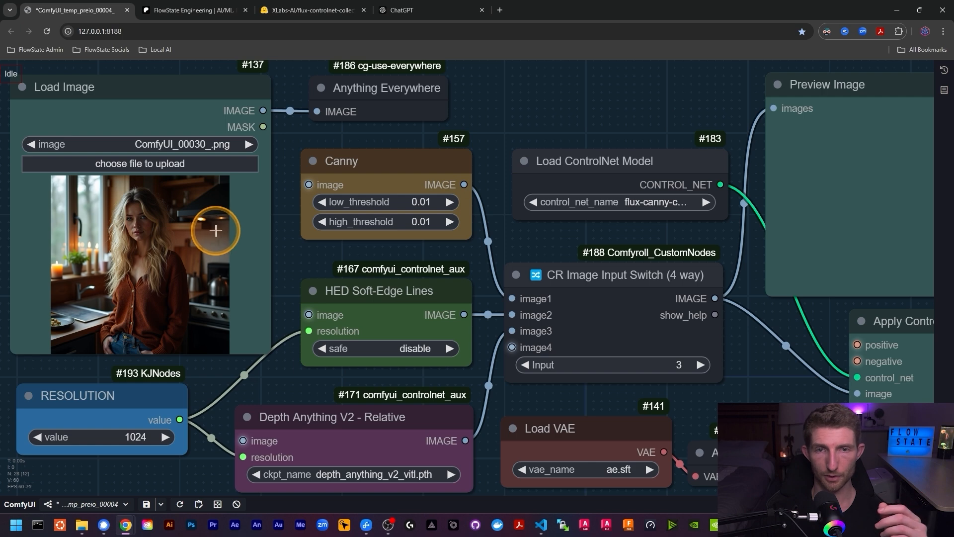
- Examine the Canny preprocessing branch of the CONTROL NET group and its edge map in the Preview Image node
{"action": "scroll", "coordinate": [298, 184], "scroll_direction": "down", "scroll_amount": 8}
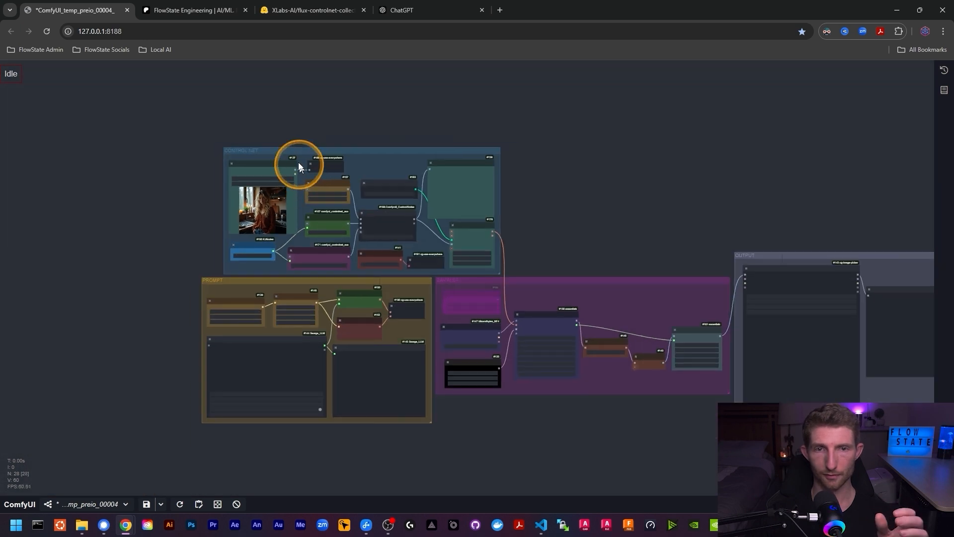
{"action": "scroll", "coordinate": [294, 157], "scroll_direction": "down", "scroll_amount": 3}
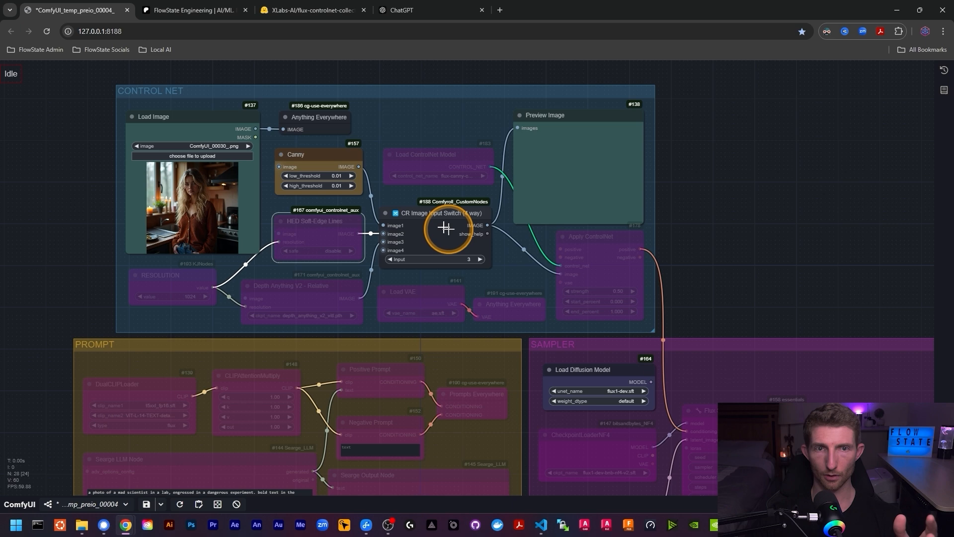
{"action": "scroll", "coordinate": [432, 221], "scroll_direction": "up", "scroll_amount": 3}
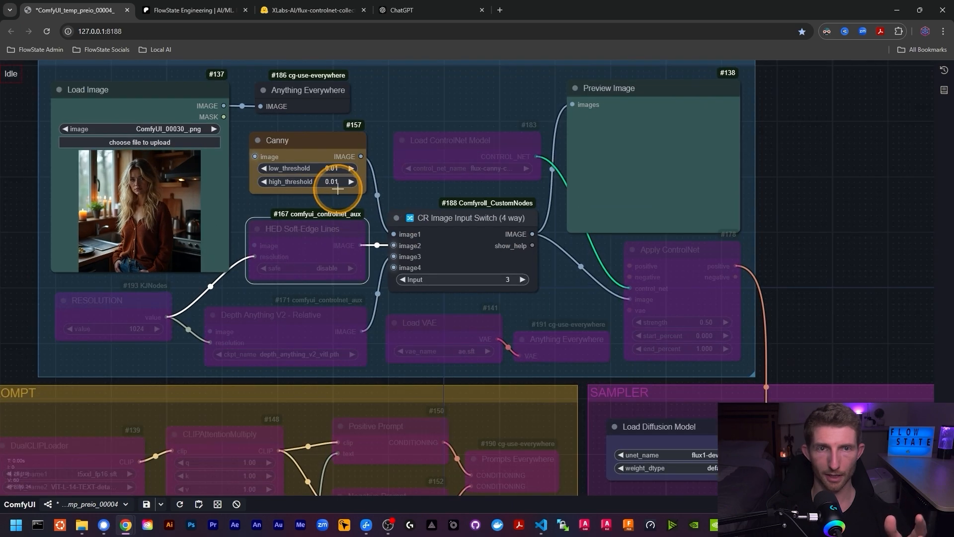
{"action": "scroll", "coordinate": [597, 269], "scroll_direction": "down", "scroll_amount": 1}
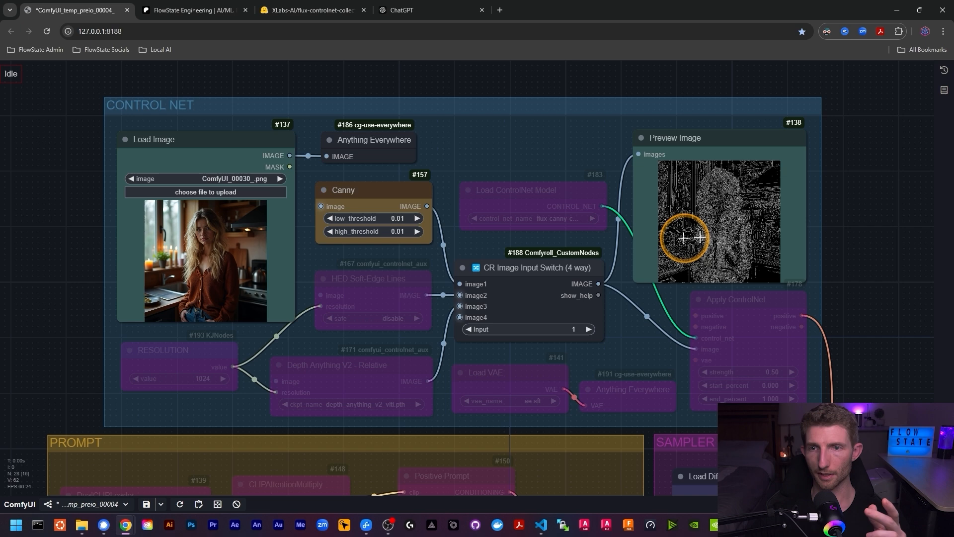
{"action": "scroll", "coordinate": [788, 241], "scroll_direction": "up", "scroll_amount": 3}
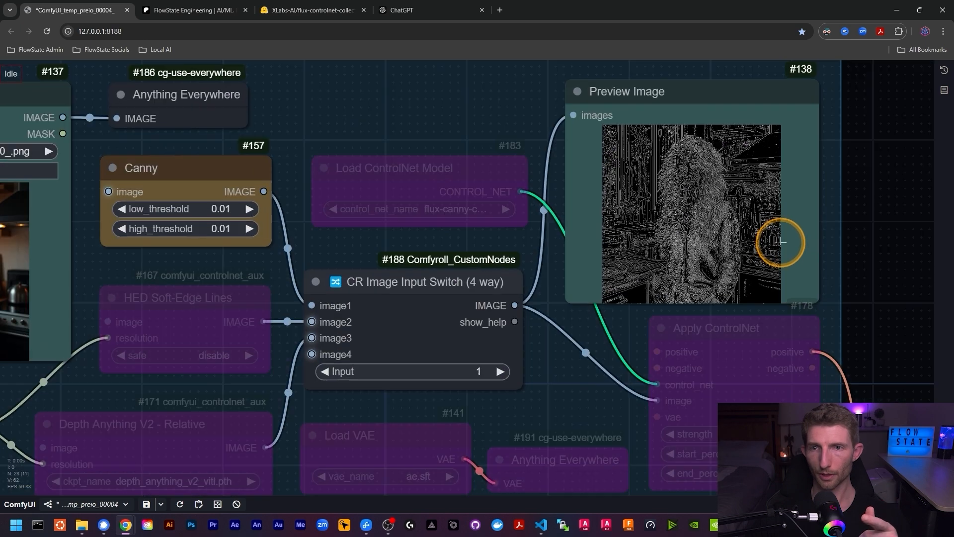
{"action": "scroll", "coordinate": [784, 126], "scroll_direction": "up", "scroll_amount": 5}
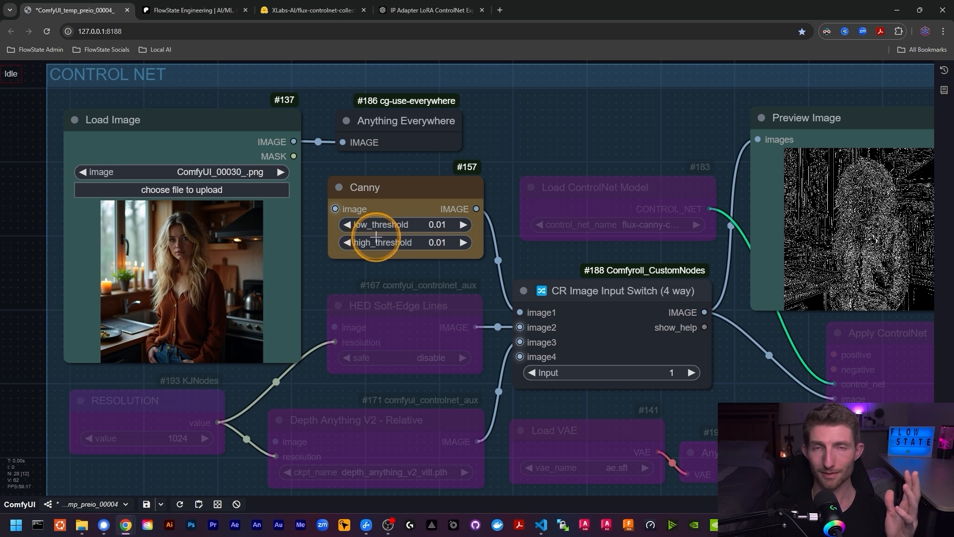
- Set the Canny node's high_threshold to 0.99 and inspect its edge map in the Preview Image node
{"action": "left_click_drag", "start_coordinate": [375, 242], "coordinate": [439, 270]}
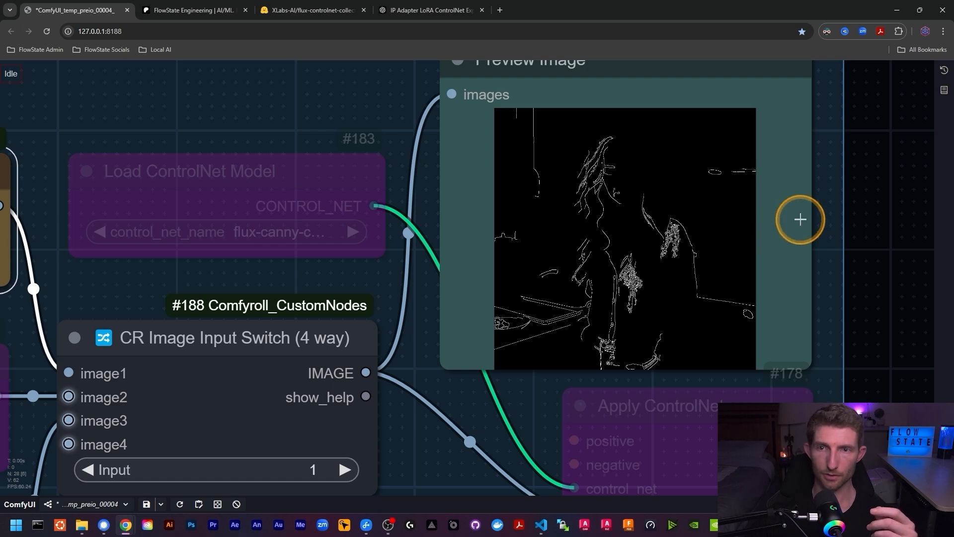
{"action": "scroll", "coordinate": [799, 220], "scroll_direction": "down", "scroll_amount": 7}
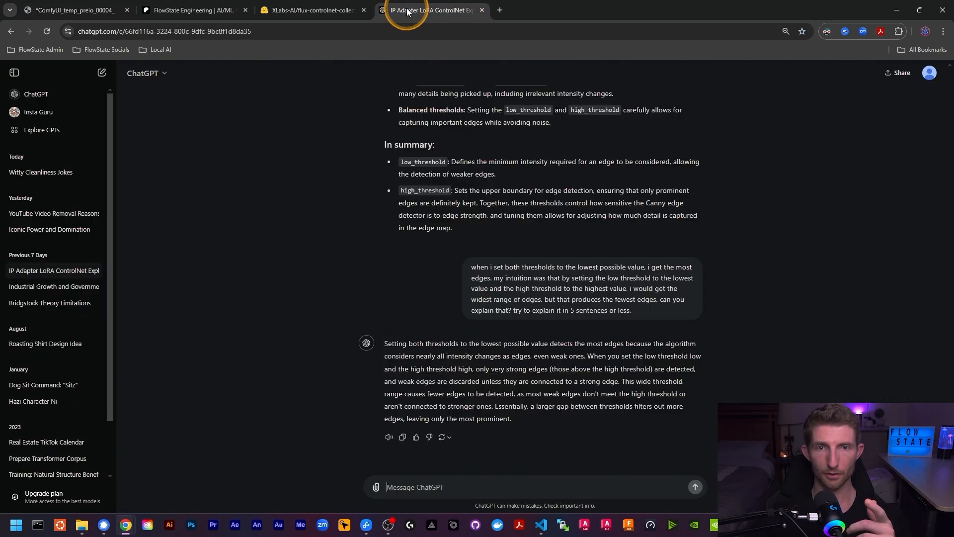
- Switch to the ChatGPT conversation and read its explanation of the Canny node's low_threshold and high_threshold parameters
{"action": "left_click", "coordinate": [400, 11]}
{"action": "scroll", "coordinate": [422, 261], "scroll_direction": "up", "scroll_amount": 15}
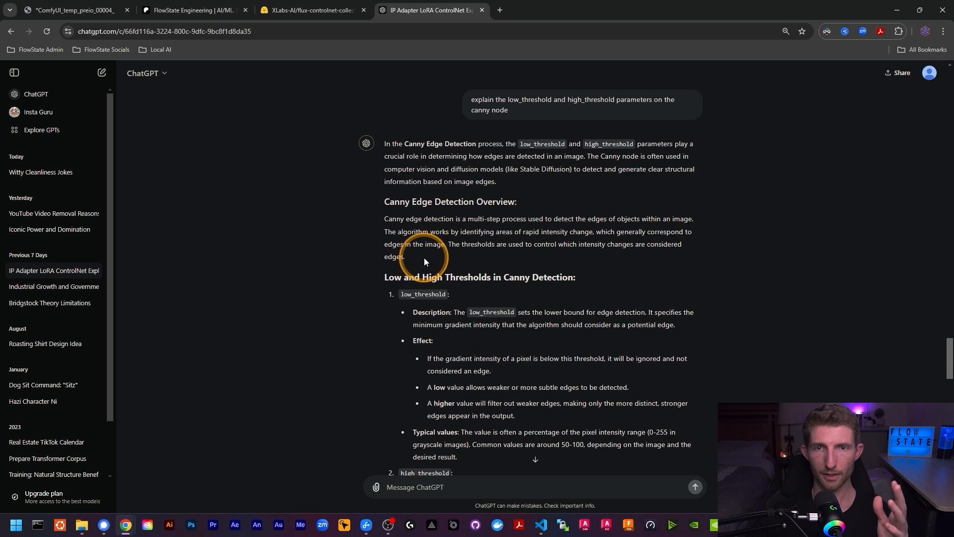
{"action": "scroll", "coordinate": [462, 175], "scroll_direction": "down", "scroll_amount": 5}
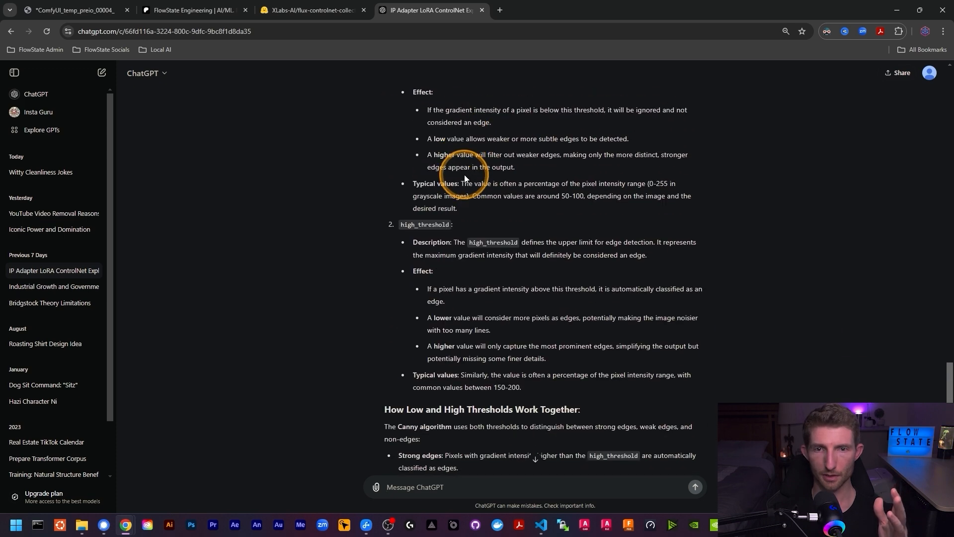
{"action": "scroll", "coordinate": [463, 175], "scroll_direction": "down", "scroll_amount": 10}
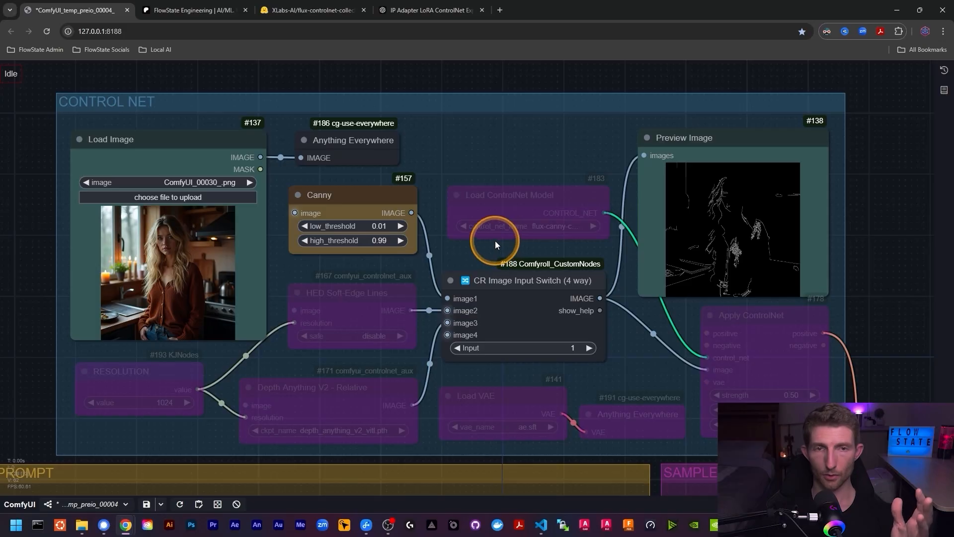
- Set the Canny node's high_threshold to 0.01 in the CONTROL NET group
{"action": "scroll", "coordinate": [330, 231], "scroll_direction": "up", "scroll_amount": 2}
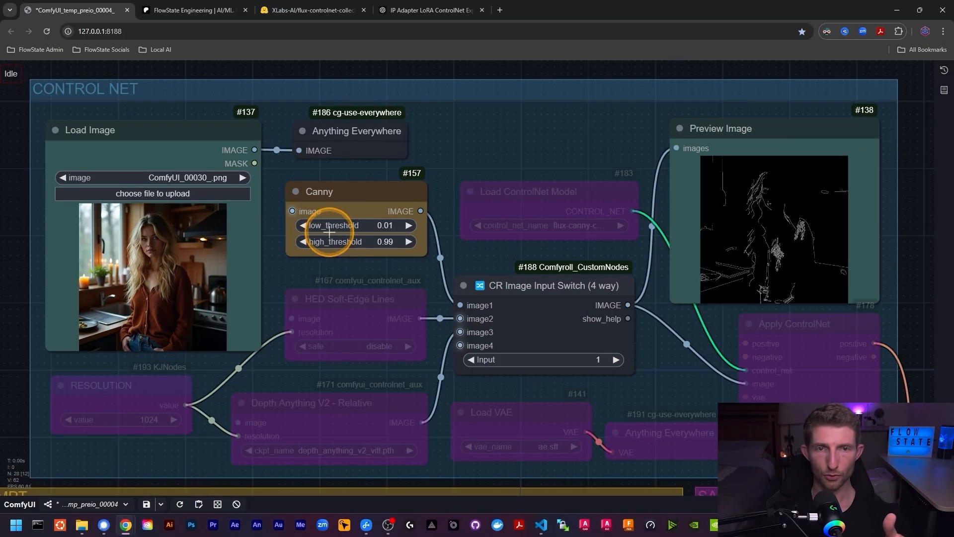
{"action": "scroll", "coordinate": [330, 231], "scroll_direction": "up", "scroll_amount": 1}
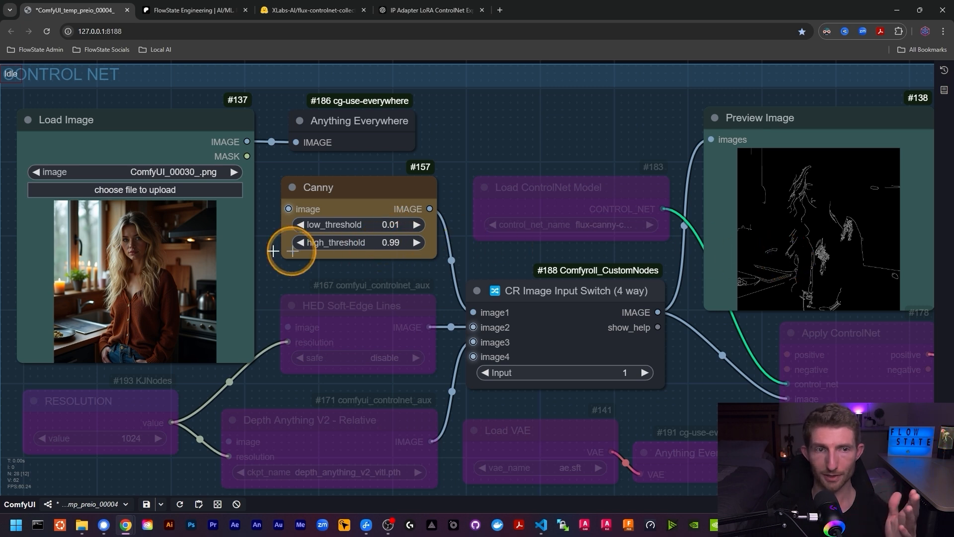
{"action": "left_click", "coordinate": [390, 248]}
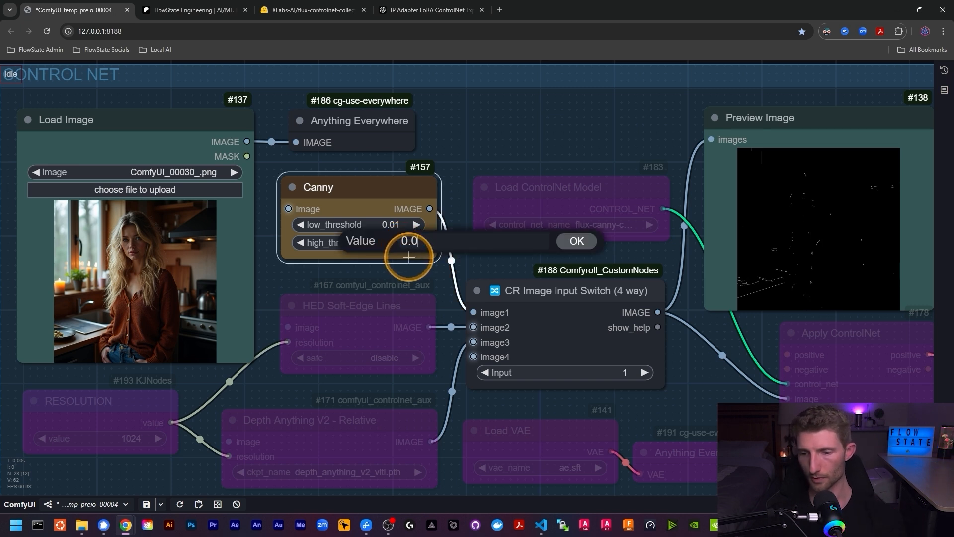
{"action": "key", "text": "Return"}
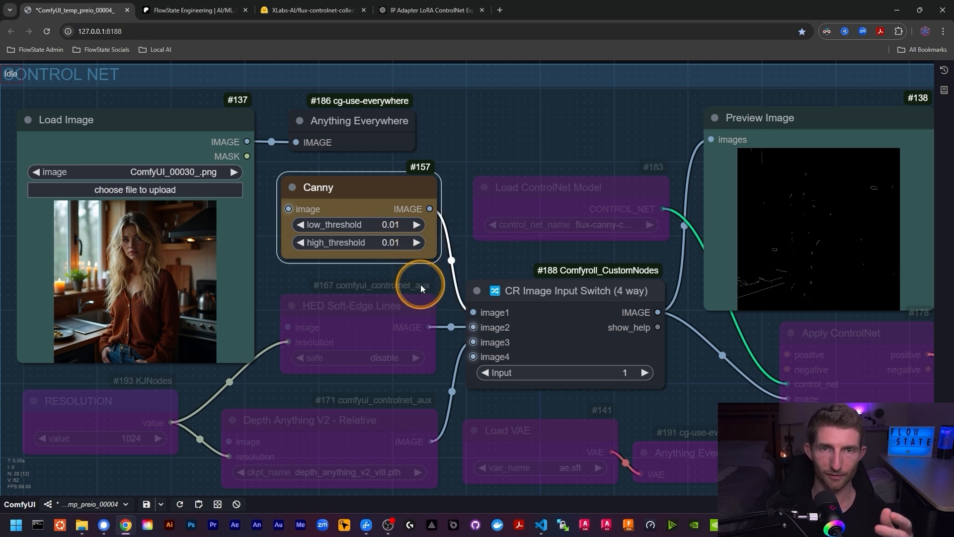
{"action": "left_click_drag", "start_coordinate": [465, 153], "coordinate": [467, 154]}
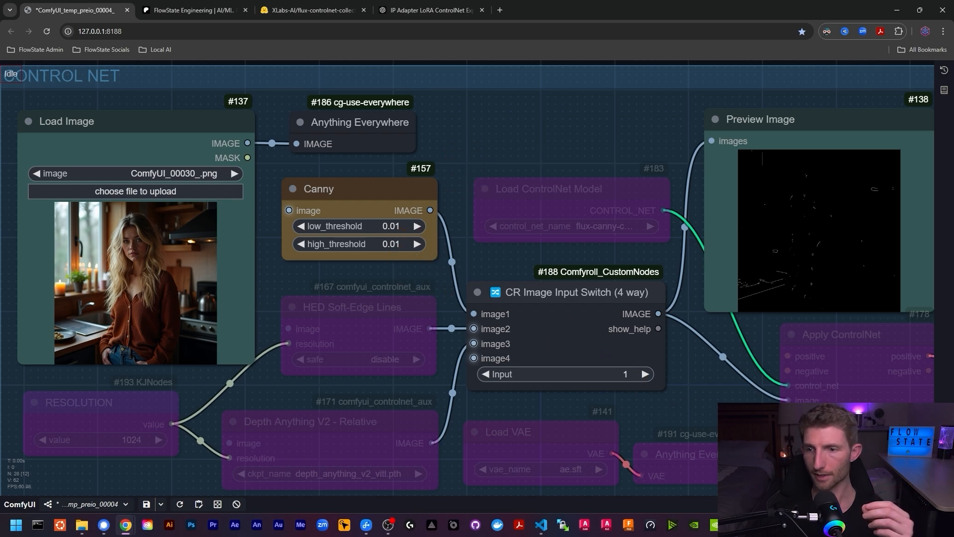
- Inspect the Canny edge map up close in the Preview Image node with both thresholds at 0.01
{"action": "scroll", "coordinate": [905, 231], "scroll_direction": "up", "scroll_amount": 8}
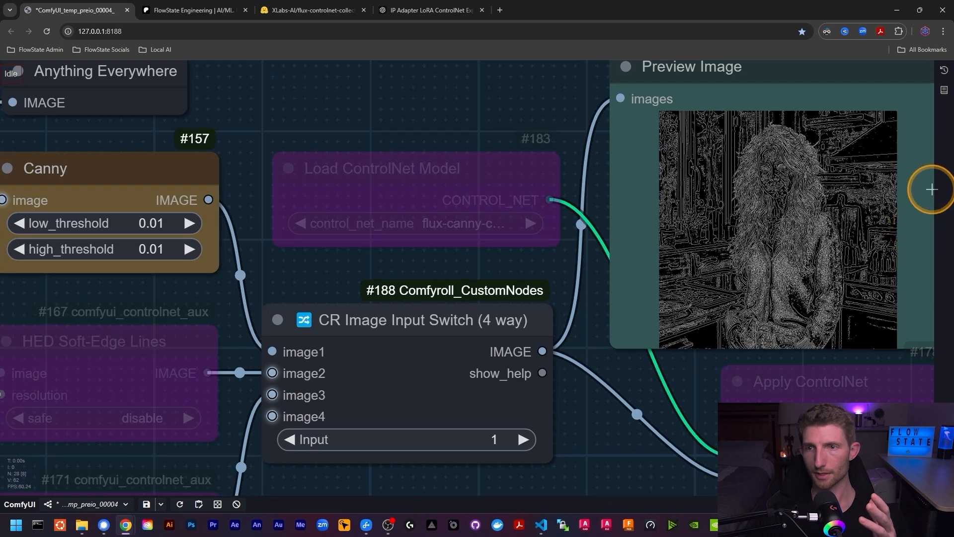
{"action": "scroll", "coordinate": [907, 162], "scroll_direction": "up", "scroll_amount": 2}
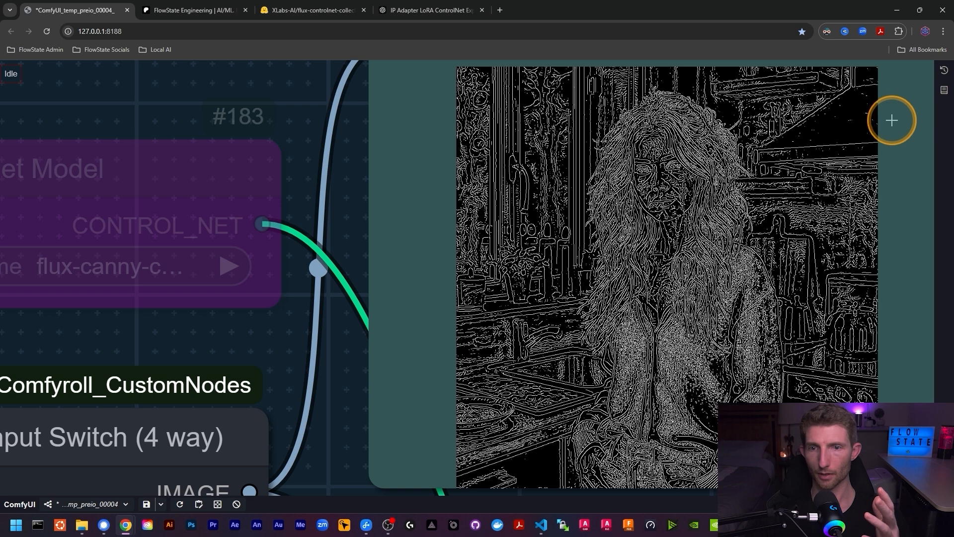
{"action": "scroll", "coordinate": [494, 188], "scroll_direction": "down", "scroll_amount": 5}
{"action": "scroll", "coordinate": [473, 198], "scroll_direction": "up", "scroll_amount": 1}
{"action": "scroll", "coordinate": [461, 219], "scroll_direction": "up", "scroll_amount": 2}
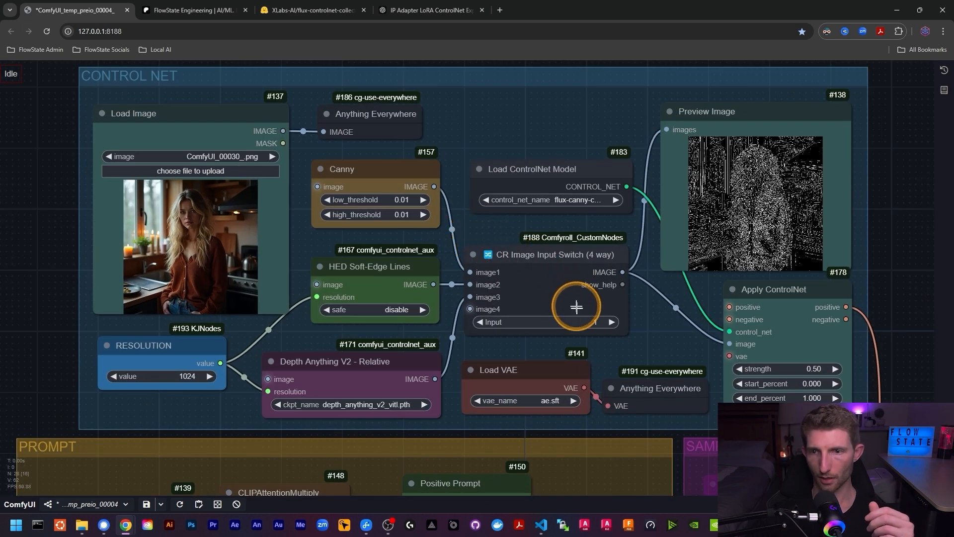
- Set end_percent to 0.5 in the Apply ControlNet node
{"action": "scroll", "coordinate": [774, 349], "scroll_direction": "up", "scroll_amount": 5}
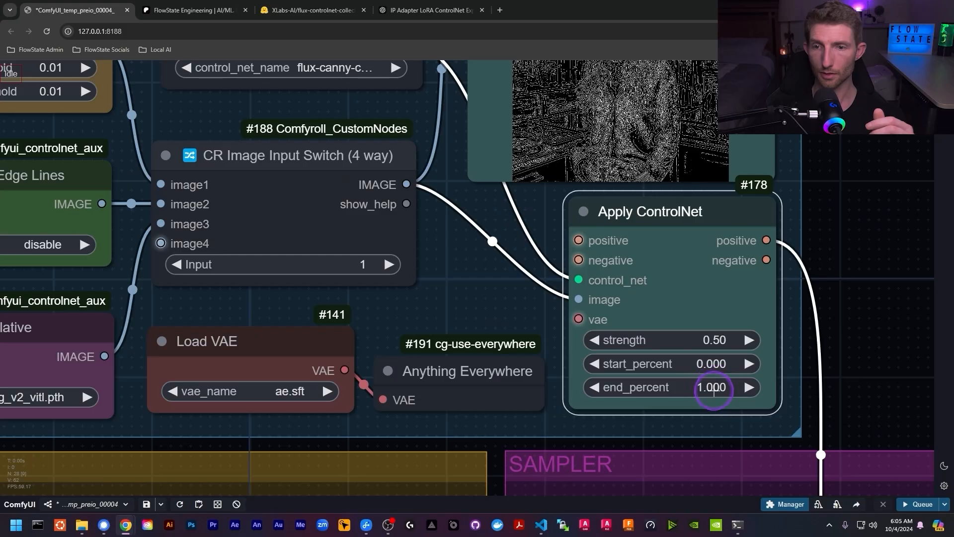
{"action": "left_click", "coordinate": [716, 392]}
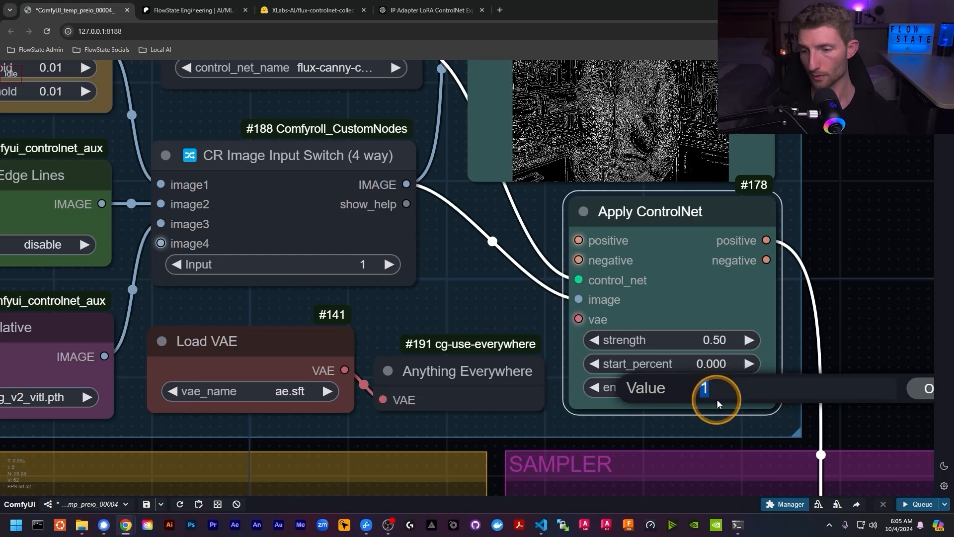
{"action": "type", "text": "0.5"}
{"action": "key", "text": "Return"}
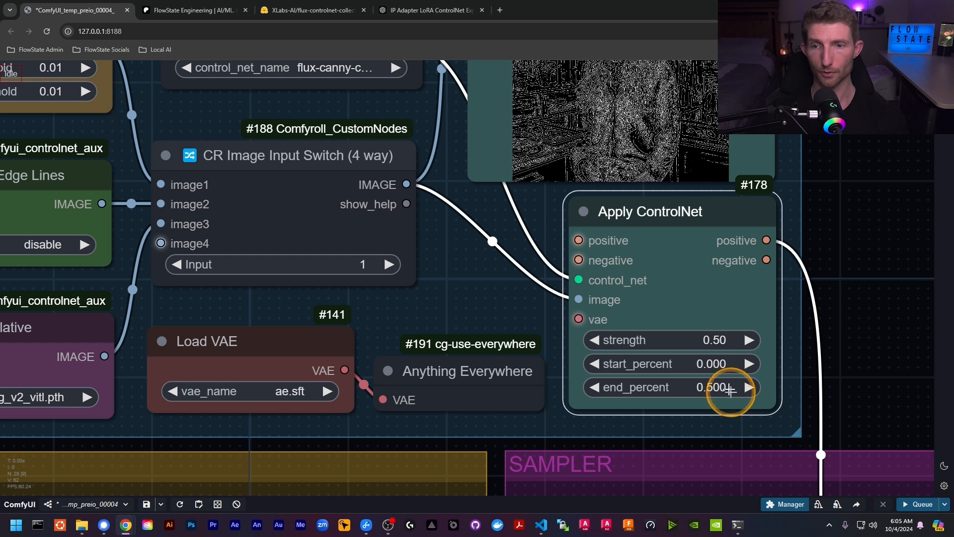
- Set the Apply ControlNet node's start_percent to 0.5 and its end_percent to 1
{"action": "left_click", "coordinate": [712, 368]}
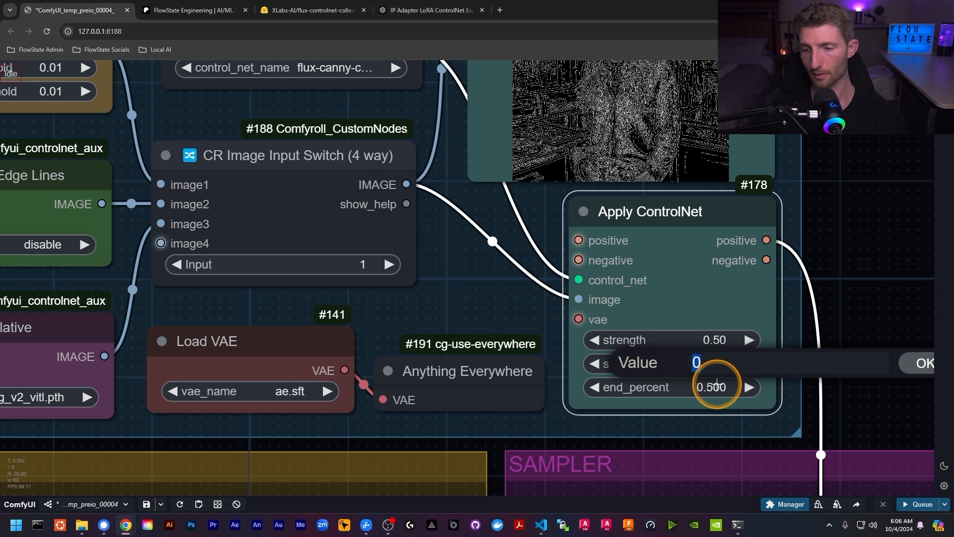
{"action": "type", "text": ".5"}
{"action": "key", "text": "Return"}
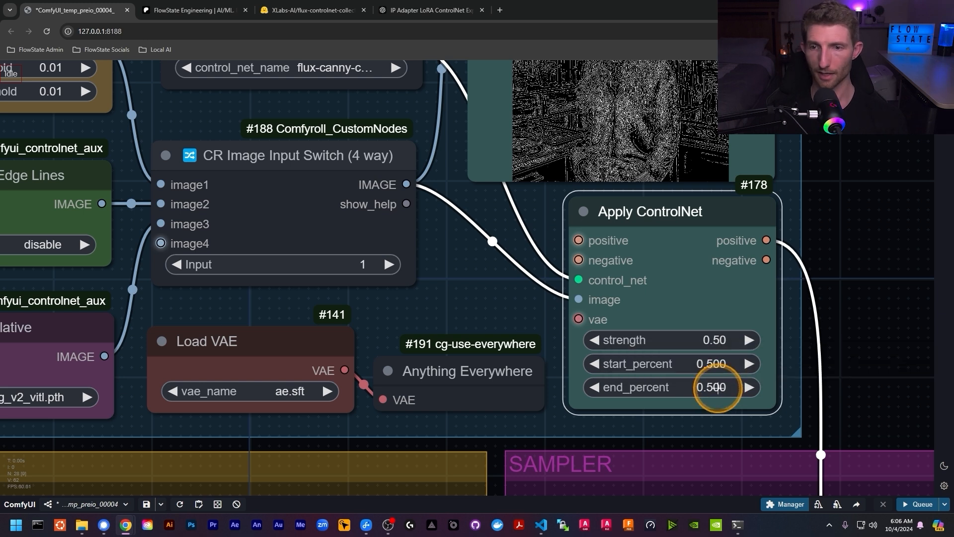
{"action": "left_click", "coordinate": [715, 387]}
{"action": "type", "text": "1"}
{"action": "key", "text": "Return"}
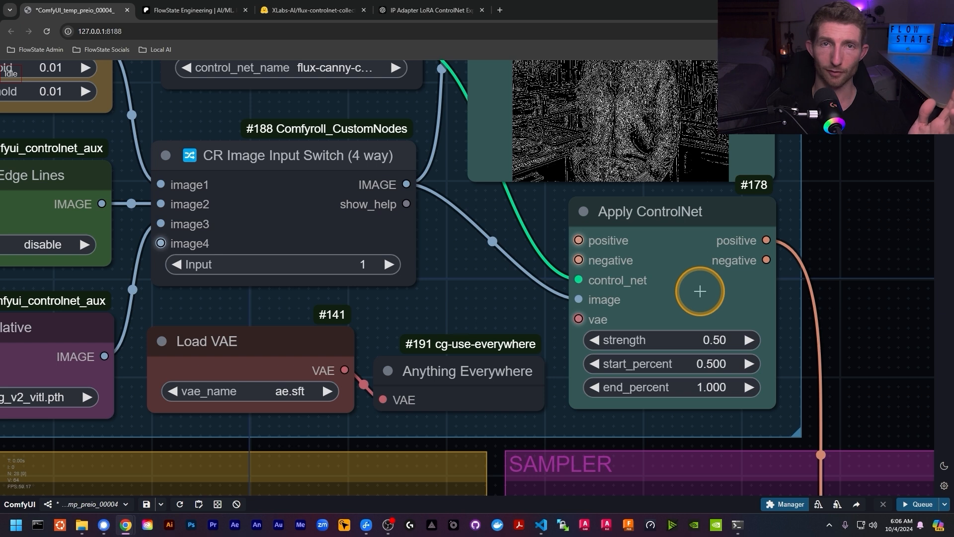
- Reset the Apply ControlNet node's start_percent to 0
{"action": "left_click", "coordinate": [711, 363]}
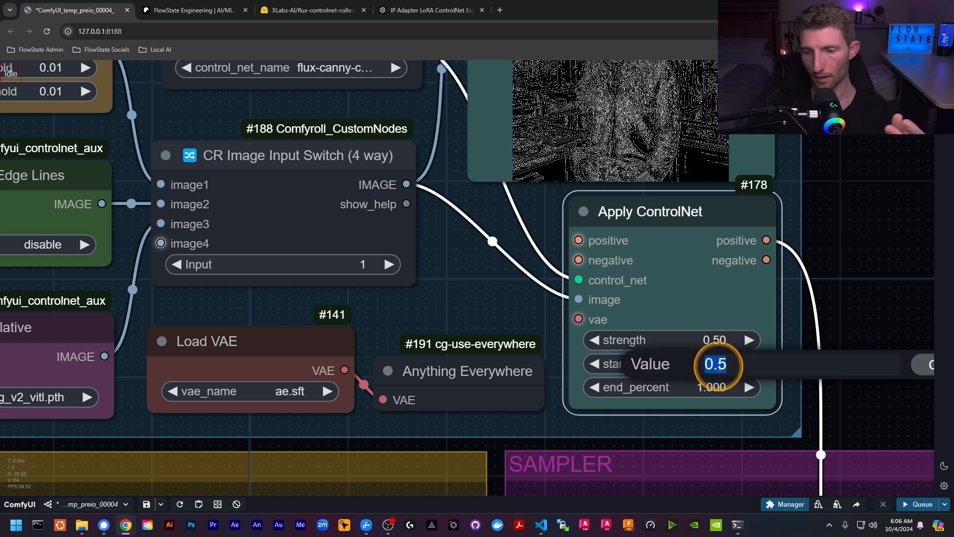
{"action": "type", "text": "0"}
{"action": "key", "text": "Return"}
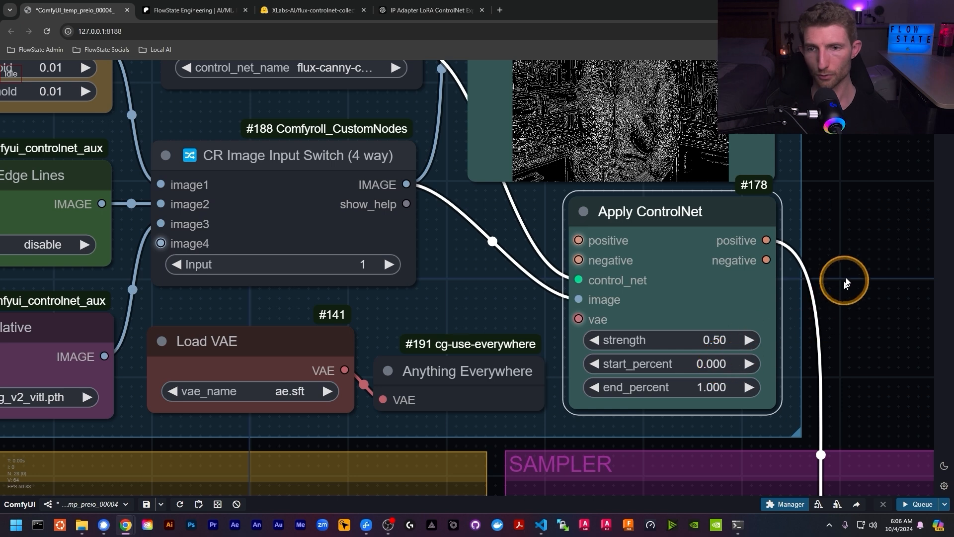
{"action": "left_click_drag", "start_coordinate": [843, 277], "coordinate": [841, 279]}
{"action": "scroll", "coordinate": [833, 283], "scroll_direction": "down", "scroll_amount": 2}
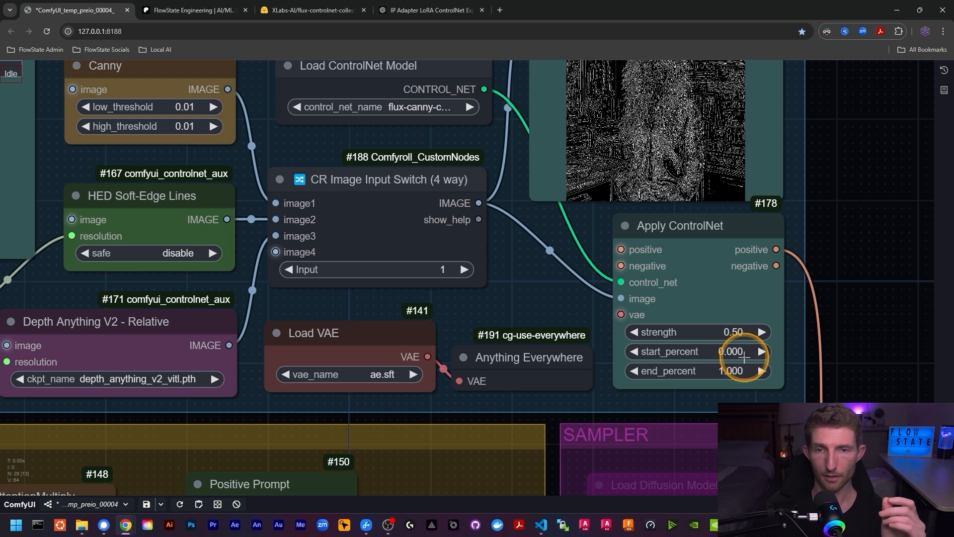
{"action": "scroll", "coordinate": [771, 121], "scroll_direction": "down", "scroll_amount": 5}
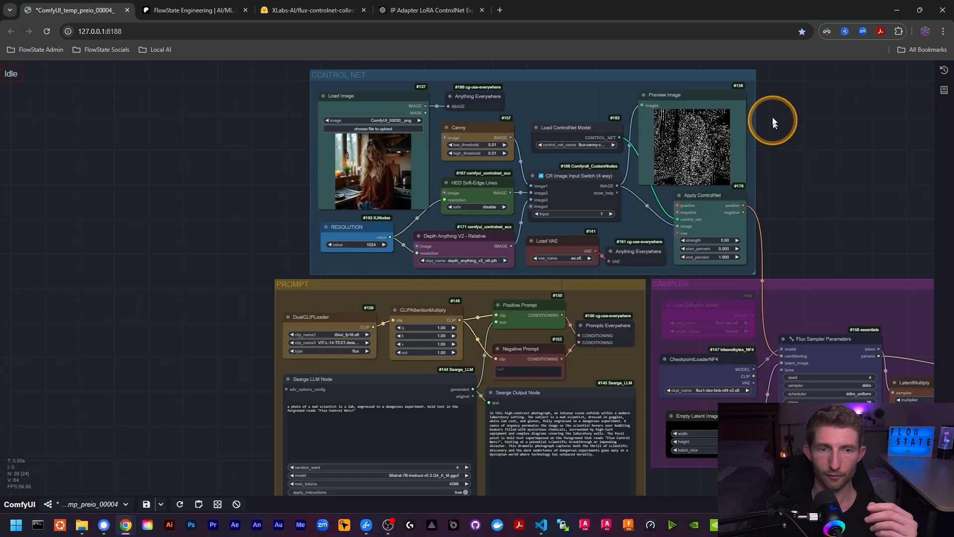
- Set the Apply ControlNet node's strength to 0.1
{"action": "scroll", "coordinate": [465, 443], "scroll_direction": "up", "scroll_amount": 6}
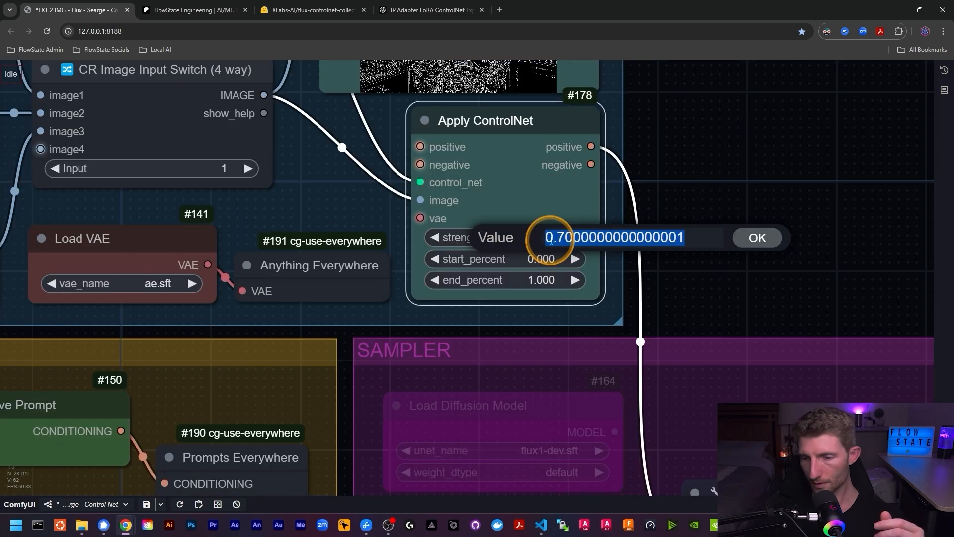
{"action": "type", "text": "0.1"}
{"action": "key", "text": "Return"}
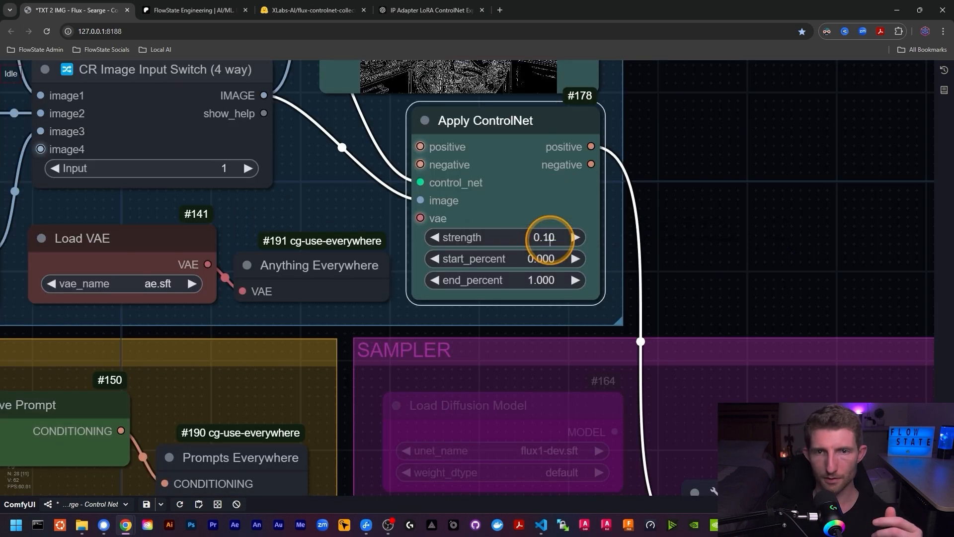
{"action": "left_click", "coordinate": [716, 228]}
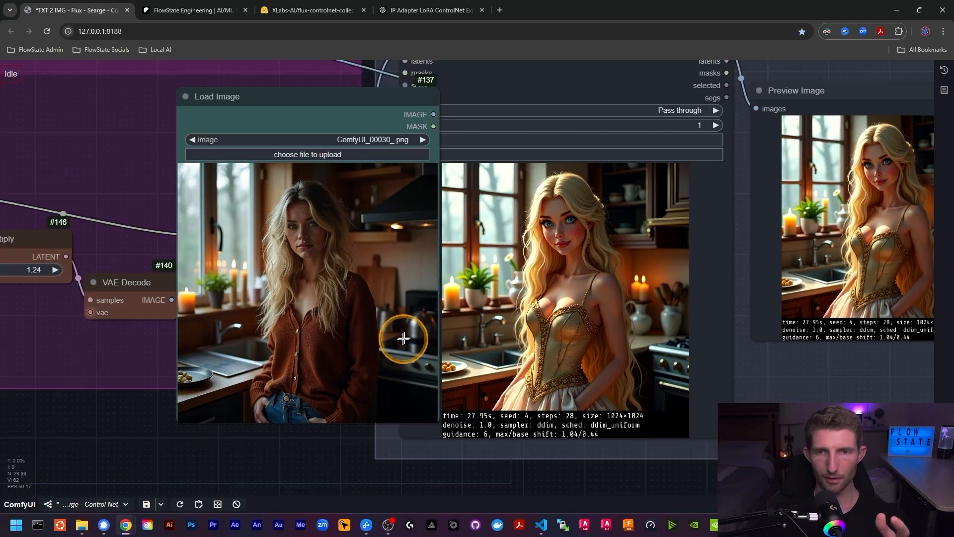
- Compare the source photo in the Load Image node with the generated images beside it in the OUTPUT group
{"action": "scroll", "coordinate": [497, 299], "scroll_direction": "up", "scroll_amount": 1}
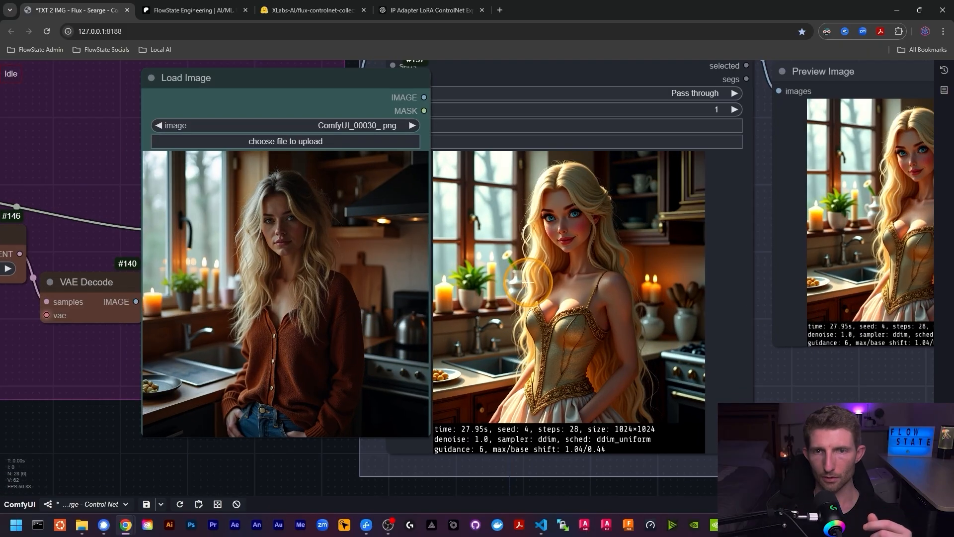
{"action": "scroll", "coordinate": [527, 283], "scroll_direction": "up", "scroll_amount": 1}
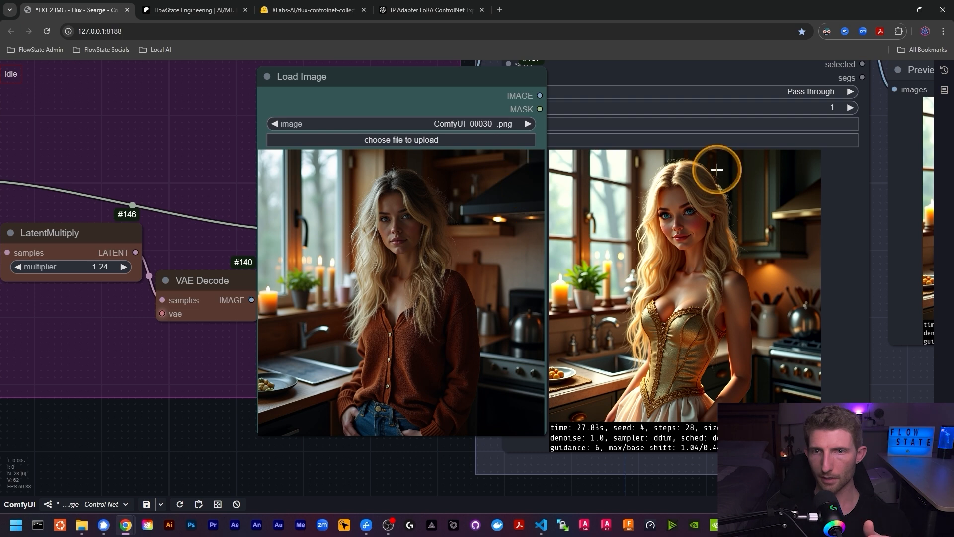
{"action": "scroll", "coordinate": [711, 186], "scroll_direction": "up", "scroll_amount": 3}
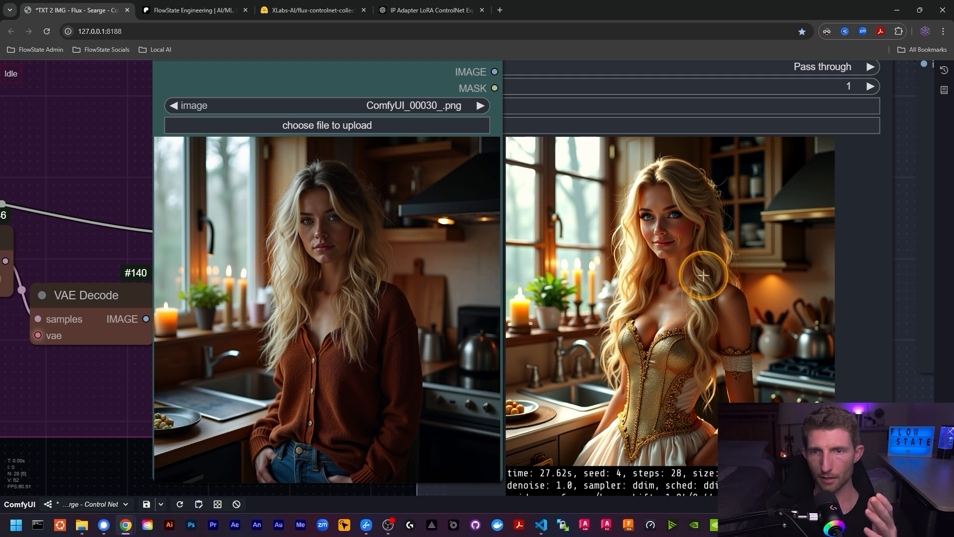
{"action": "scroll", "coordinate": [699, 269], "scroll_direction": "up", "scroll_amount": 3}
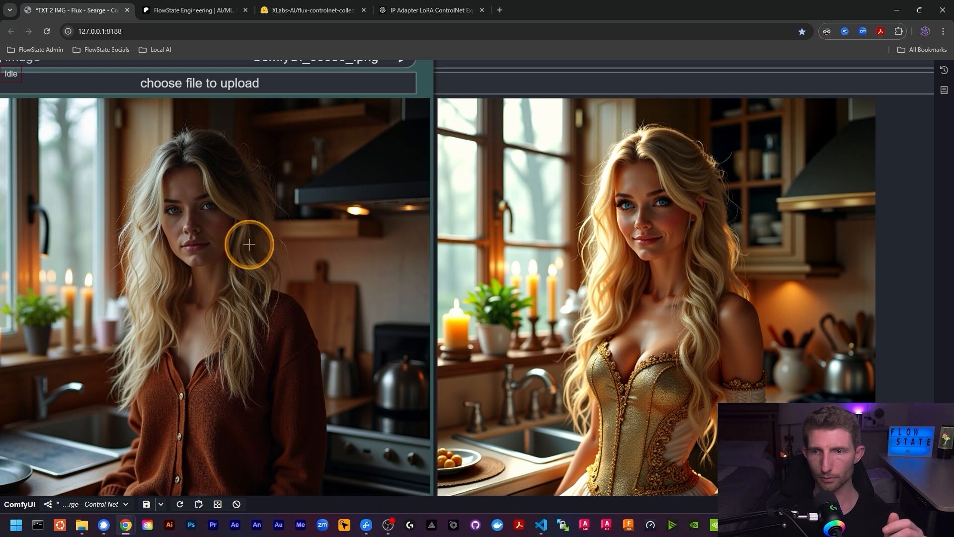
{"action": "scroll", "coordinate": [250, 244], "scroll_direction": "down", "scroll_amount": 3}
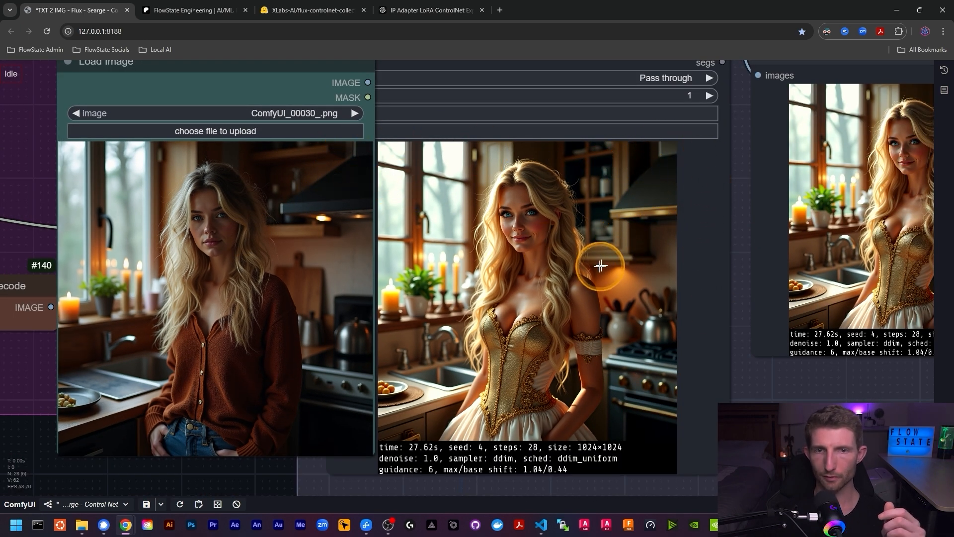
- Set the strength in the Apply ControlNet node to 0.5
{"action": "scroll", "coordinate": [768, 272], "scroll_direction": "down", "scroll_amount": 9}
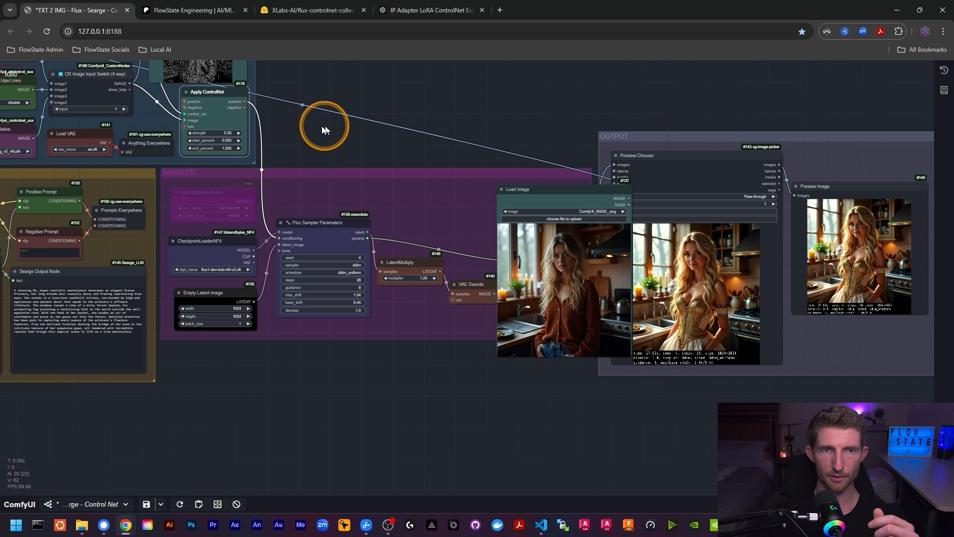
{"action": "left_click_drag", "start_coordinate": [287, 161], "coordinate": [452, 180]}
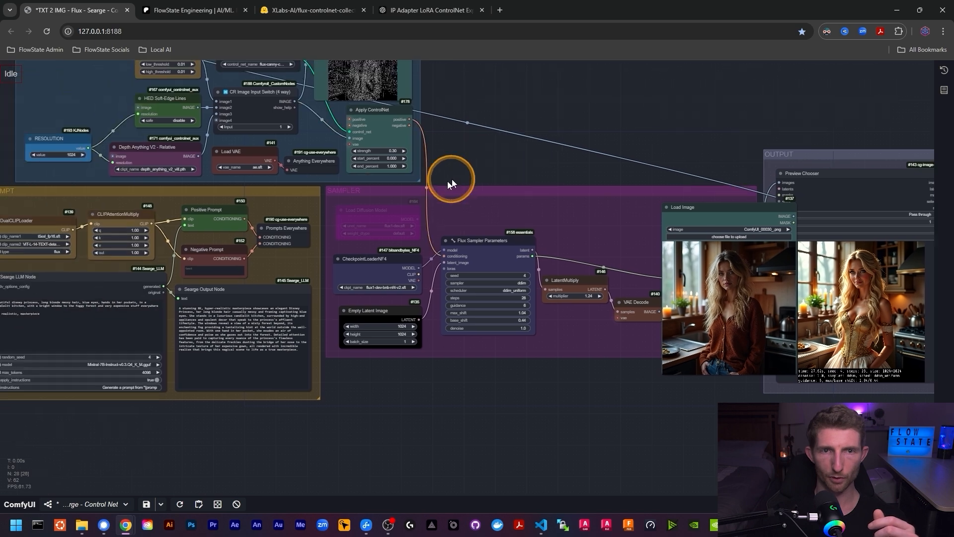
{"action": "scroll", "coordinate": [415, 145], "scroll_direction": "up", "scroll_amount": 5}
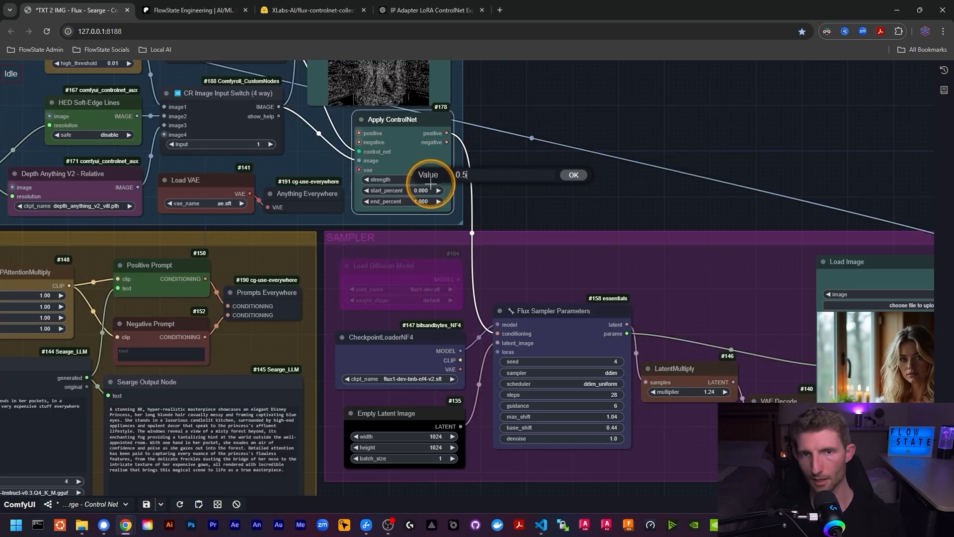
{"action": "key", "text": "Return"}
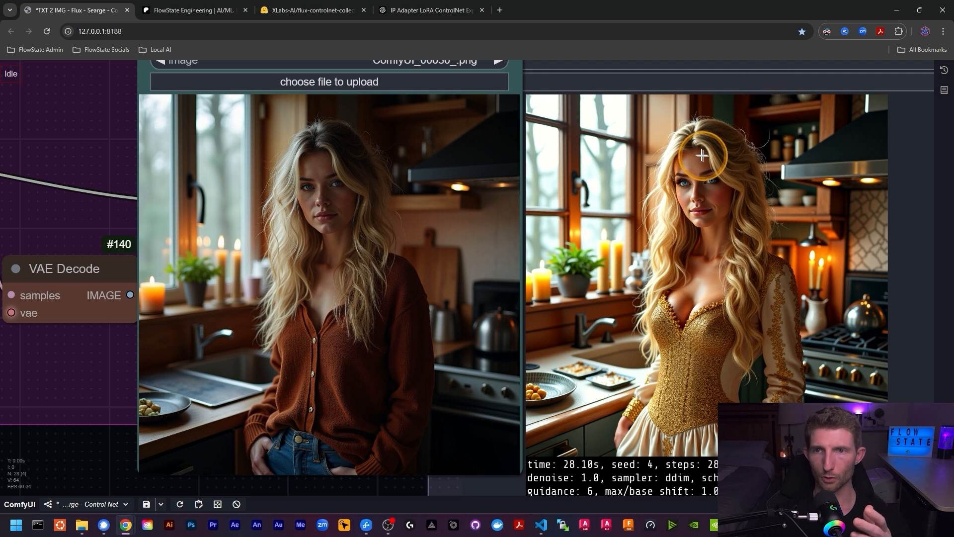
- Raise the ControlNet strength to 0.6 and compare the generated image with the source photo
{"action": "scroll", "coordinate": [688, 358], "scroll_direction": "up", "scroll_amount": 3}
{"action": "scroll", "coordinate": [693, 351], "scroll_direction": "down", "scroll_amount": 2}
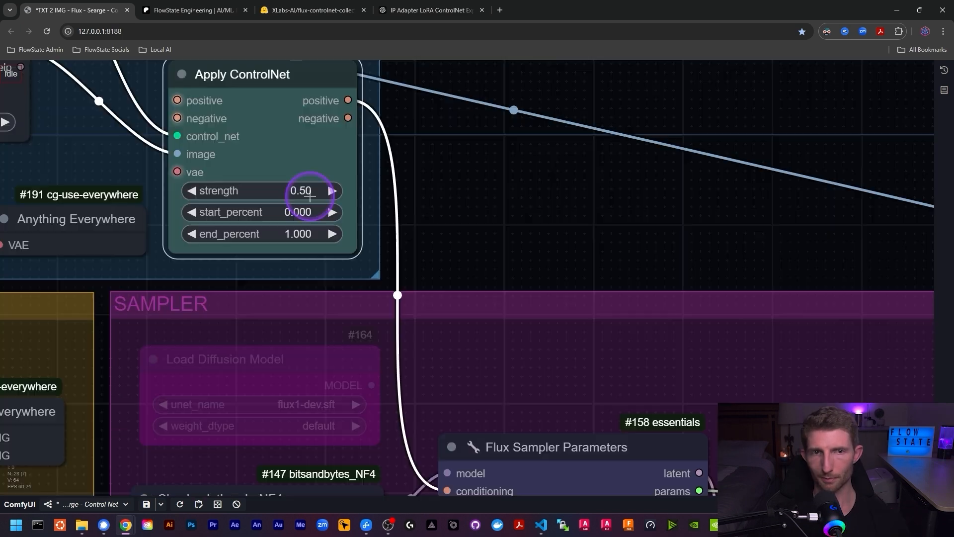
{"action": "left_click", "coordinate": [313, 193]}
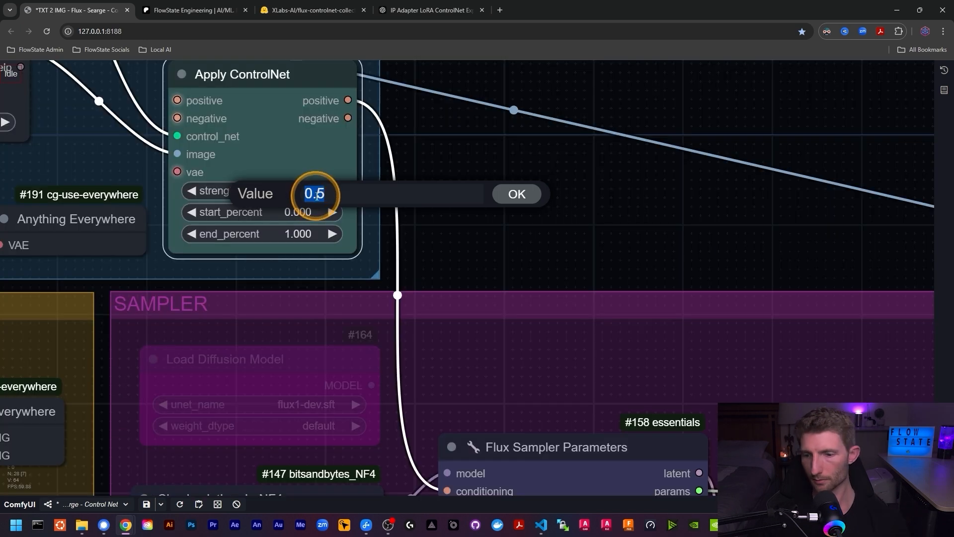
{"action": "type", "text": "0.6"}
{"action": "key", "text": "Return"}
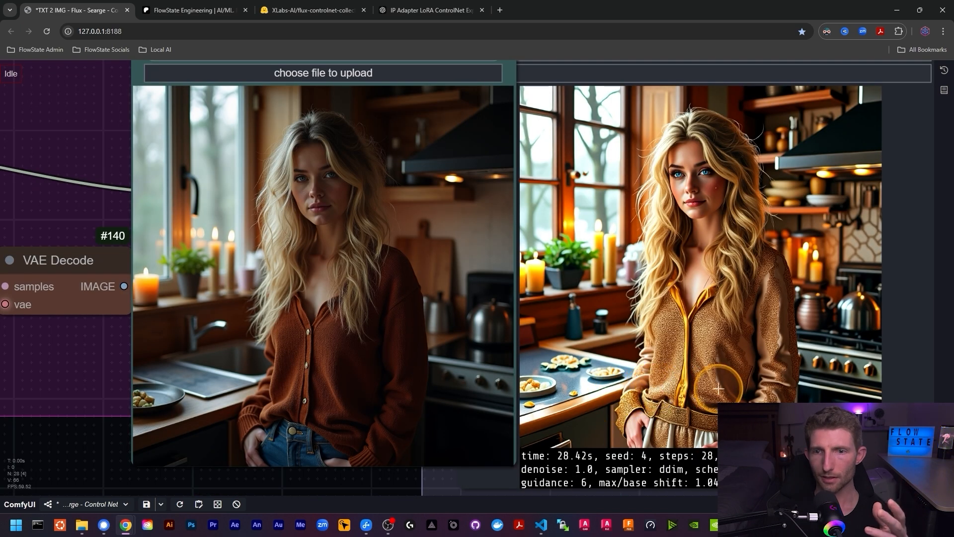
{"action": "scroll", "coordinate": [764, 384], "scroll_direction": "up", "scroll_amount": 1}
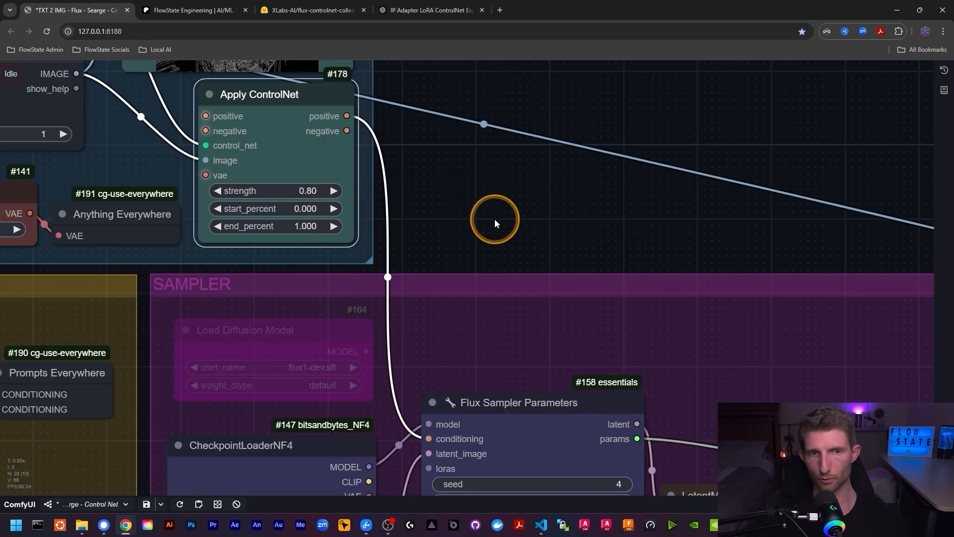
- Bring the Apply ControlNet strength back to 0.5 and check the generated image against the source photo
{"action": "scroll", "coordinate": [477, 214], "scroll_direction": "down", "scroll_amount": 2}
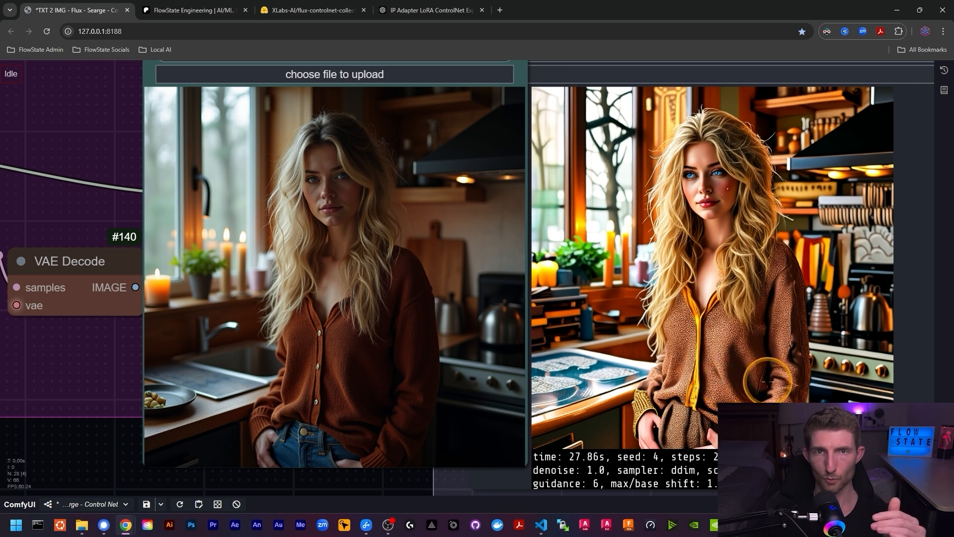
{"action": "scroll", "coordinate": [769, 382], "scroll_direction": "down", "scroll_amount": 4}
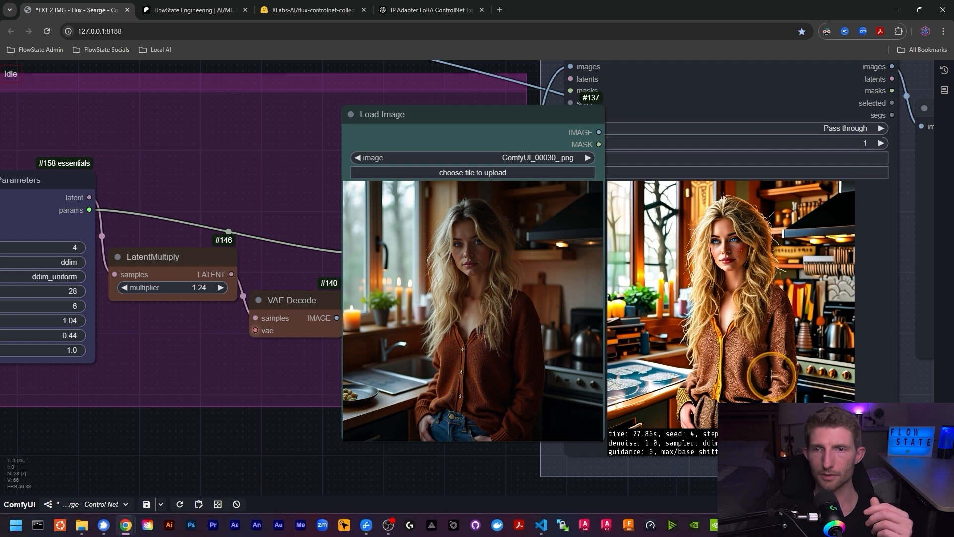
{"action": "scroll", "coordinate": [769, 377], "scroll_direction": "down", "scroll_amount": 3}
{"action": "scroll", "coordinate": [336, 181], "scroll_direction": "left", "scroll_amount": 4}
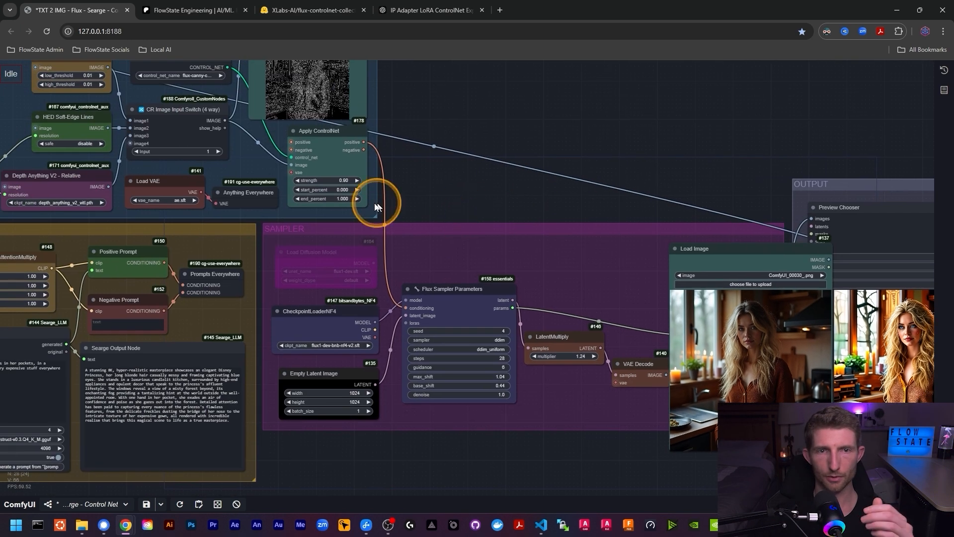
{"action": "scroll", "coordinate": [377, 206], "scroll_direction": "up", "scroll_amount": 5}
{"action": "left_click", "coordinate": [356, 190]}
{"action": "type", "text": "0"}
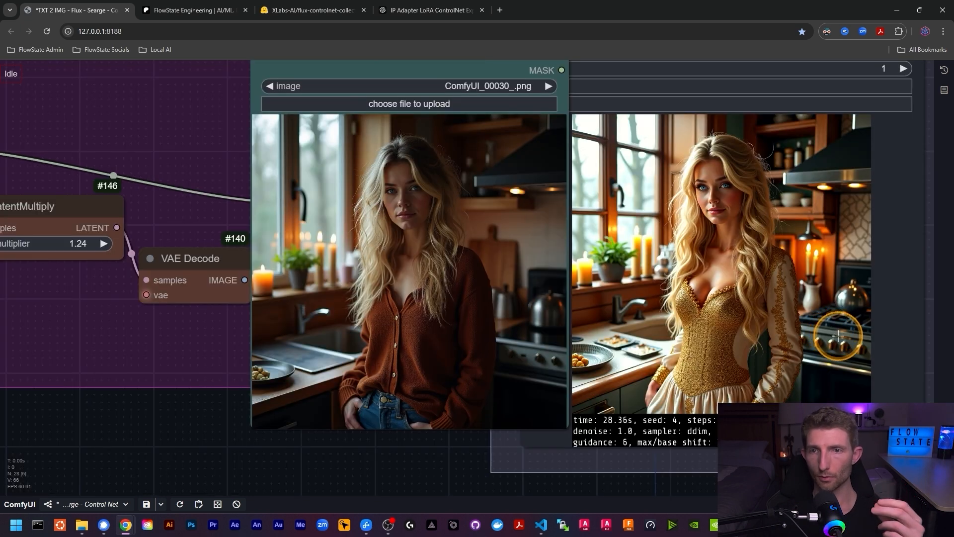
{"action": "scroll", "coordinate": [830, 316], "scroll_direction": "up", "scroll_amount": 1}
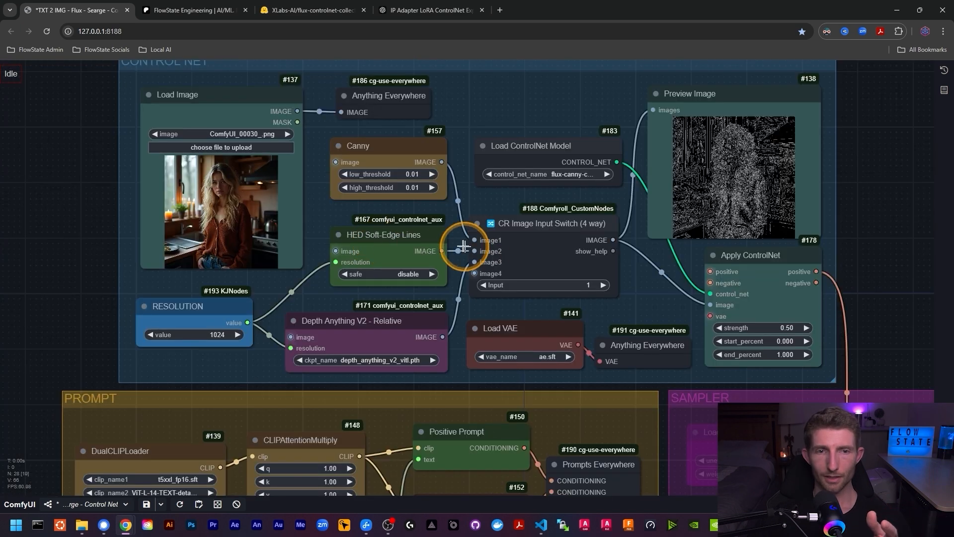
- Load the flux-hed-controlnet-v3.sft ControlNet model and set the CR Image Input Switch to input 2
{"action": "scroll", "coordinate": [465, 245], "scroll_direction": "up", "scroll_amount": 4}
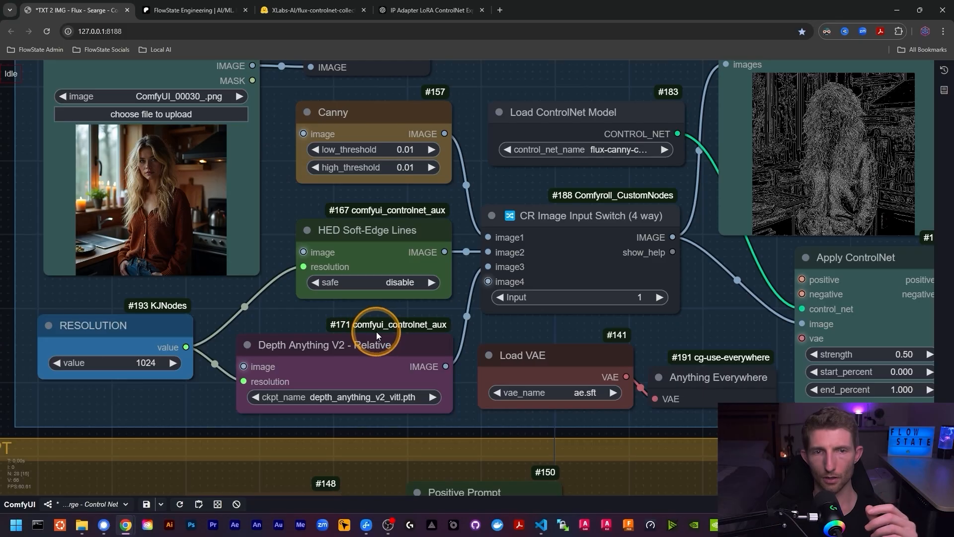
{"action": "left_click", "coordinate": [625, 151]}
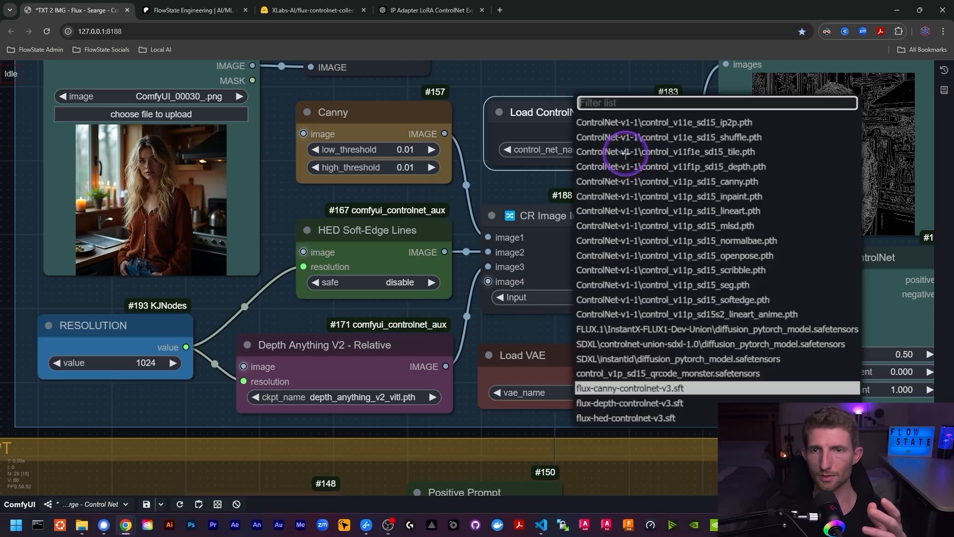
{"action": "left_click", "coordinate": [641, 419]}
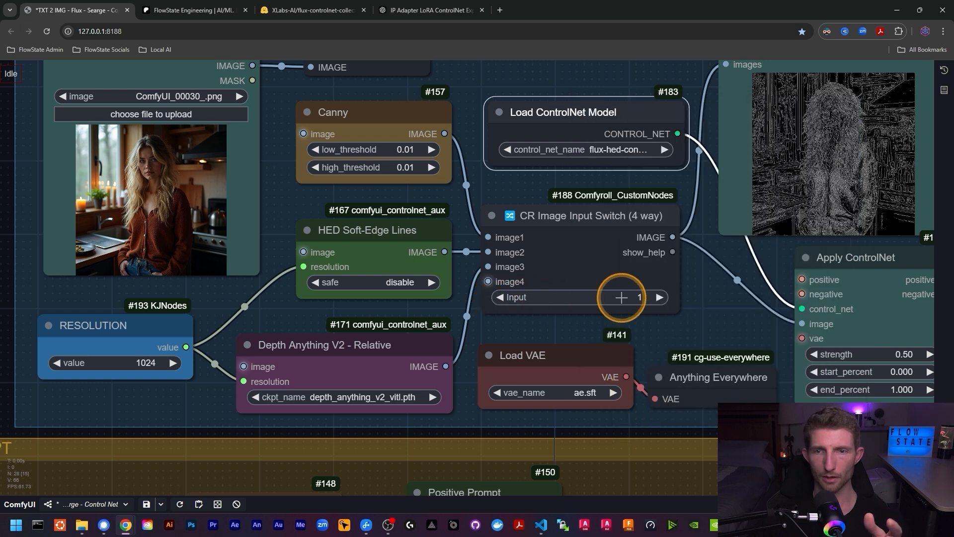
{"action": "left_click", "coordinate": [660, 297]}
{"action": "scroll", "coordinate": [584, 310], "scroll_direction": "down", "scroll_amount": 3}
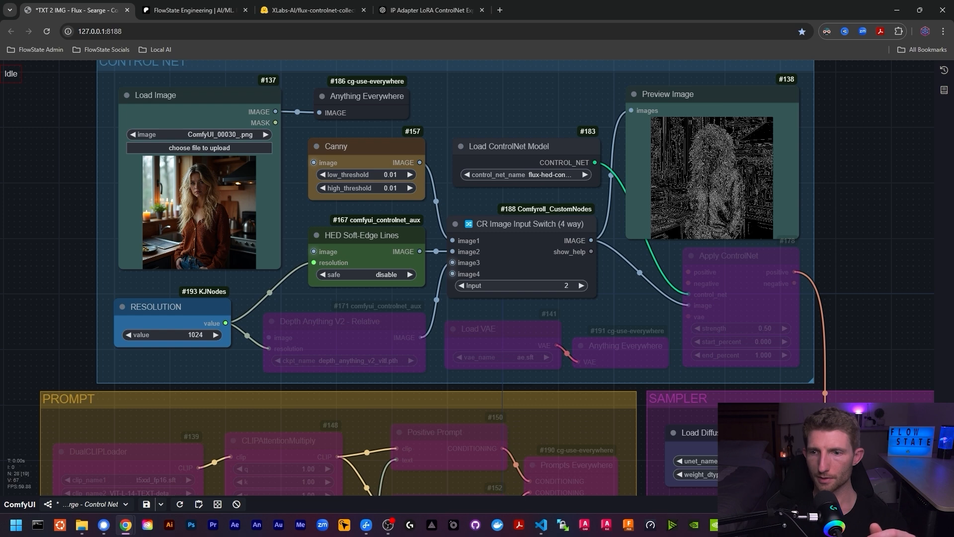
- Set the HED Soft-Edge Lines node's safe option to disable and inspect the soft-edge map in the Preview Image node
{"action": "scroll", "coordinate": [773, 139], "scroll_direction": "up", "scroll_amount": 5}
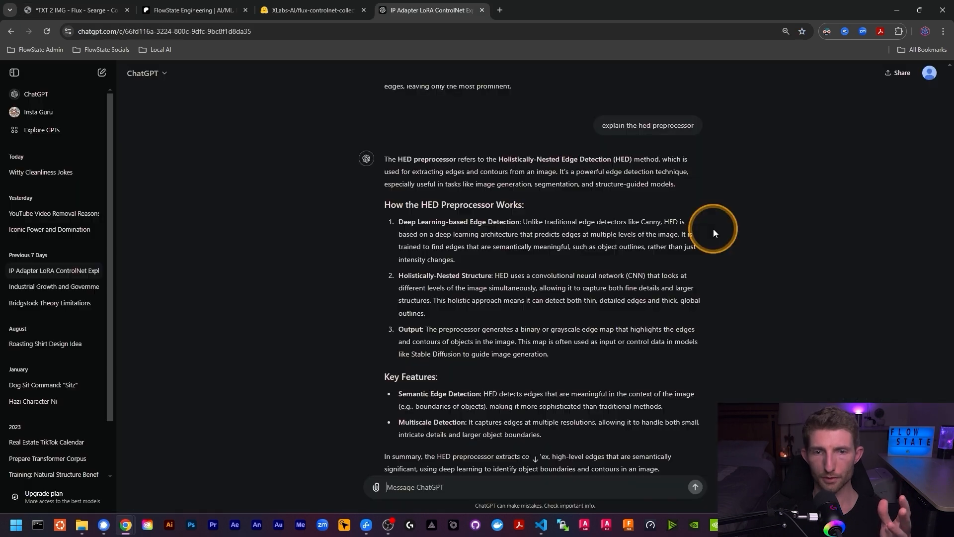
{"action": "scroll", "coordinate": [714, 232], "scroll_direction": "down", "scroll_amount": 1}
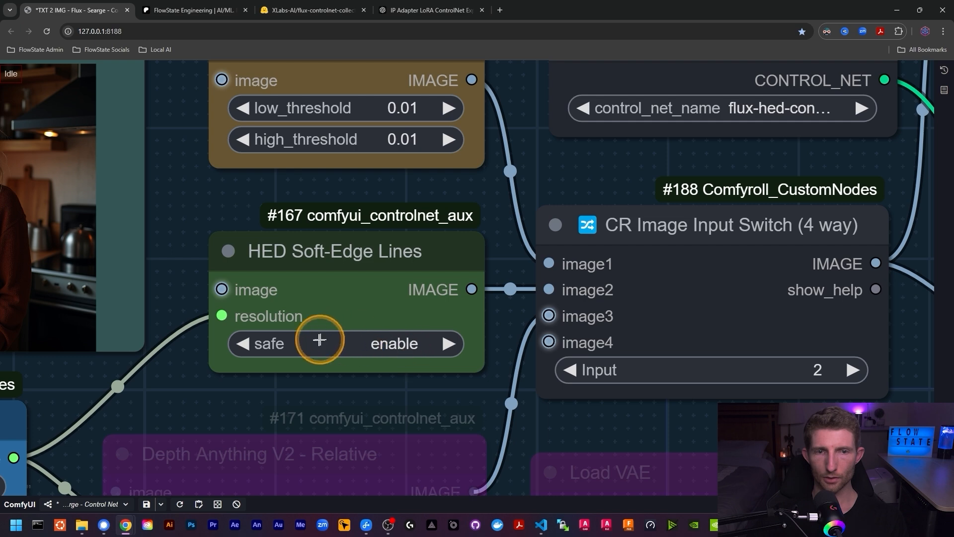
{"action": "left_click", "coordinate": [397, 343]}
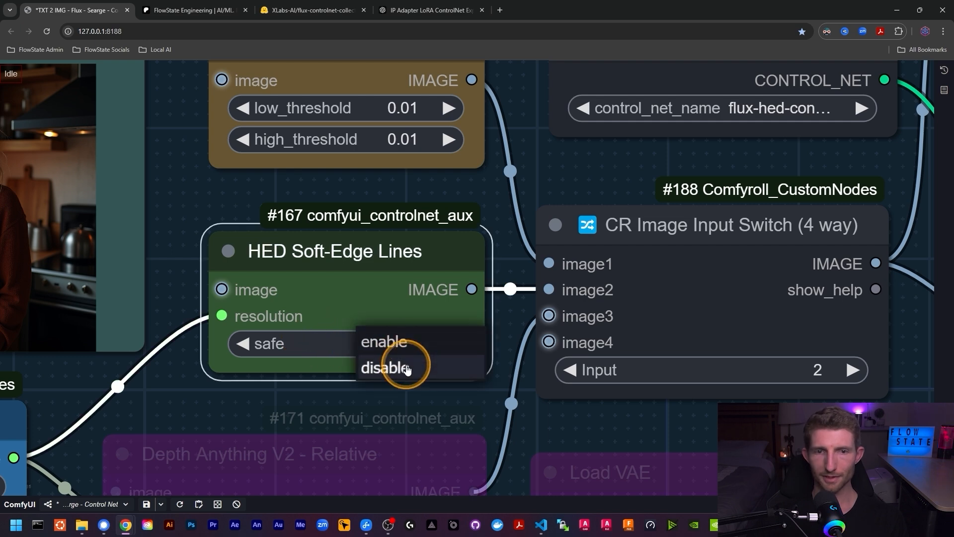
{"action": "left_click", "coordinate": [402, 343]}
{"action": "scroll", "coordinate": [305, 319], "scroll_direction": "down", "scroll_amount": 4}
{"action": "left_click_drag", "start_coordinate": [305, 320], "coordinate": [81, 383]}
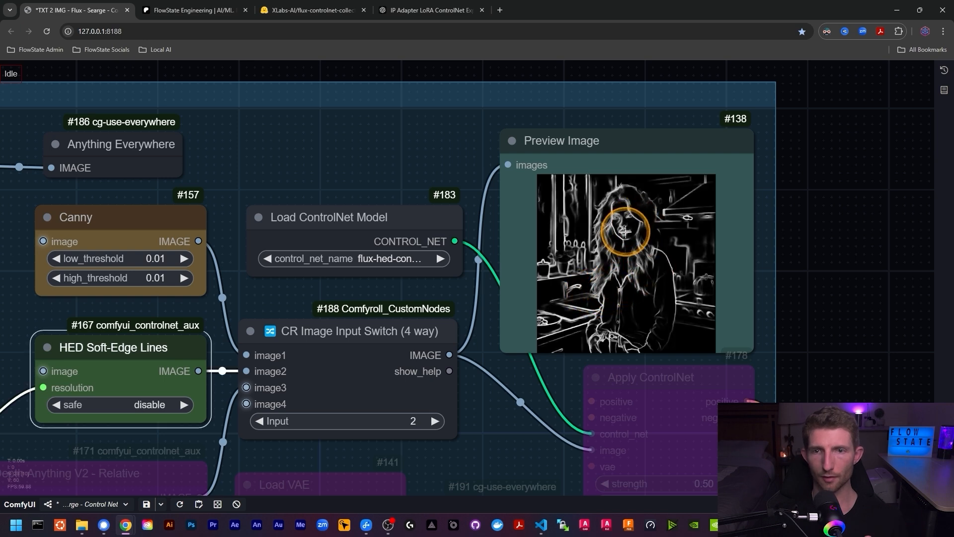
{"action": "scroll", "coordinate": [672, 247], "scroll_direction": "up", "scroll_amount": 3}
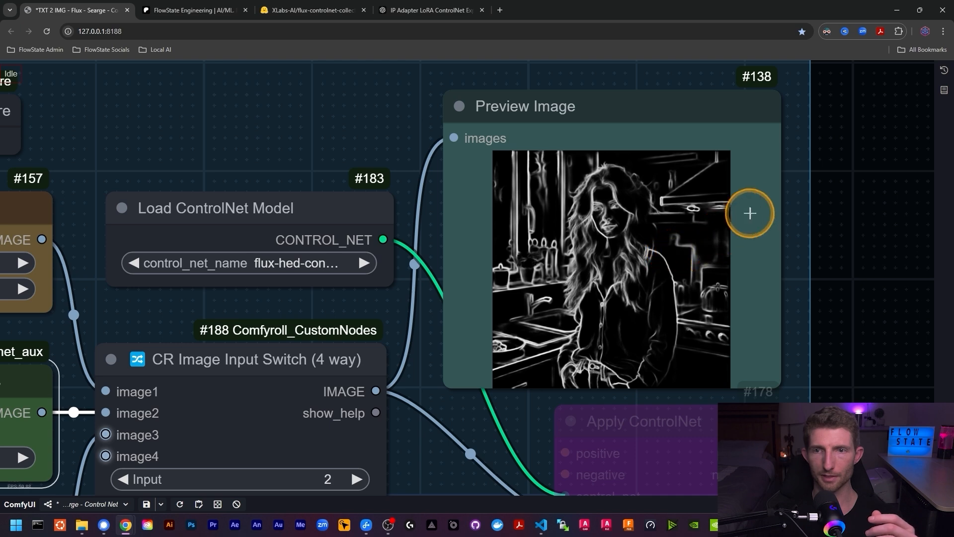
- Set the safe option of the HED Soft-Edge Lines node to enable
{"action": "scroll", "coordinate": [784, 206], "scroll_direction": "down", "scroll_amount": 4}
{"action": "left_click", "coordinate": [234, 382]}
{"action": "left_click", "coordinate": [233, 379]}
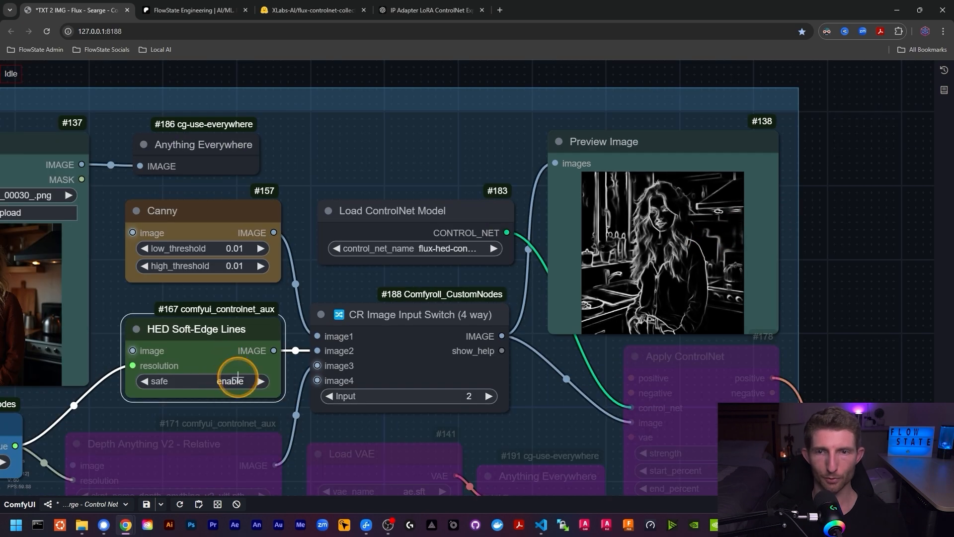
- Inspect the soft-edge map in the Preview Image node and set the HED Soft-Edge Lines node's safe option to disable
{"action": "scroll", "coordinate": [808, 231], "scroll_direction": "up", "scroll_amount": 4}
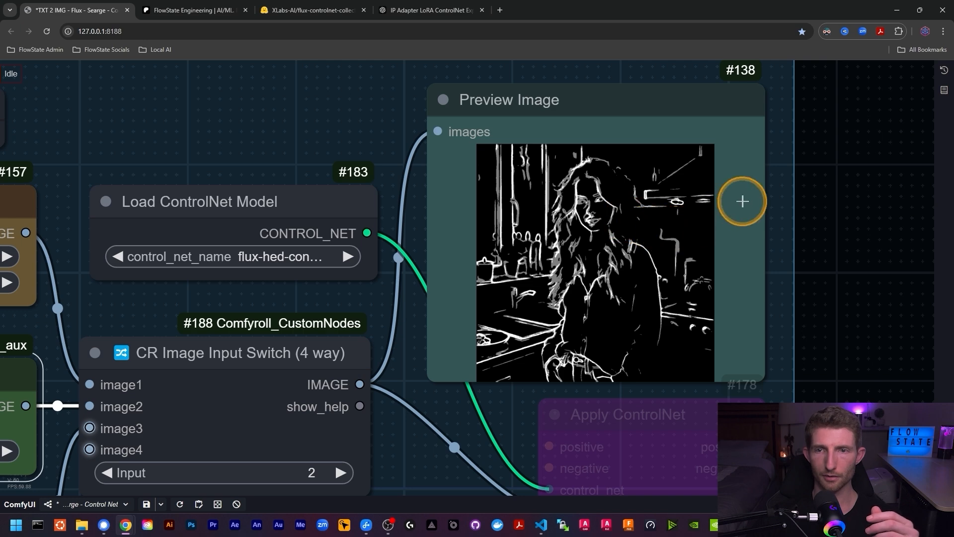
{"action": "scroll", "coordinate": [739, 200], "scroll_direction": "down", "scroll_amount": 4}
{"action": "left_click", "coordinate": [279, 346]}
{"action": "left_click", "coordinate": [280, 360]}
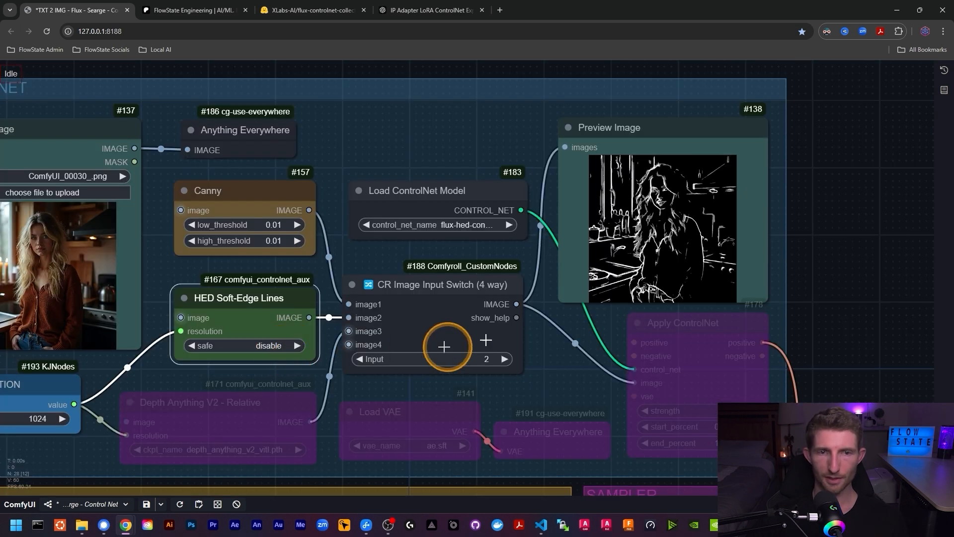
{"action": "scroll", "coordinate": [831, 208], "scroll_direction": "down", "scroll_amount": 3}
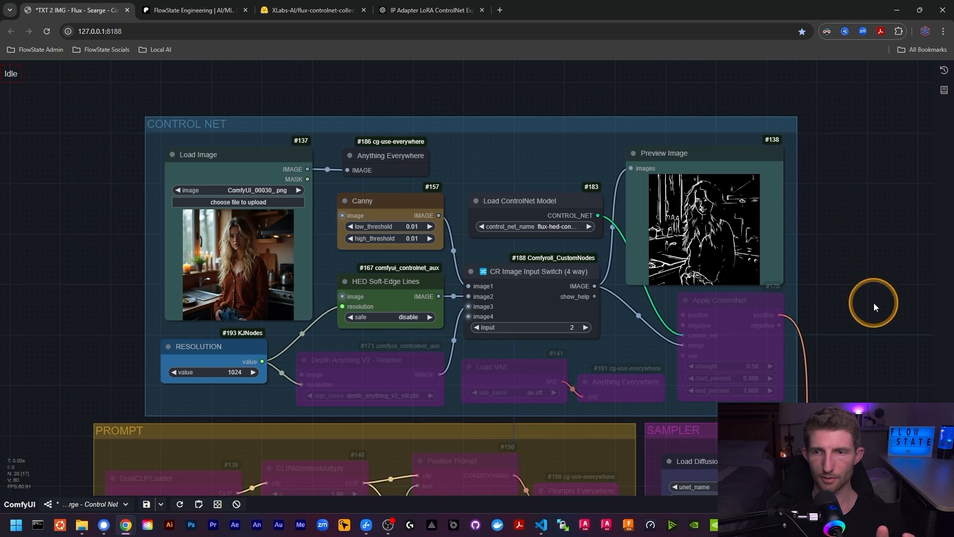
- Examine the generated image in the Preview Chooser node and open it in a separate browser window for comparison
{"action": "left_click_drag", "start_coordinate": [874, 302], "coordinate": [747, 119]}
{"action": "scroll", "coordinate": [847, 257], "scroll_direction": "down", "scroll_amount": 10}
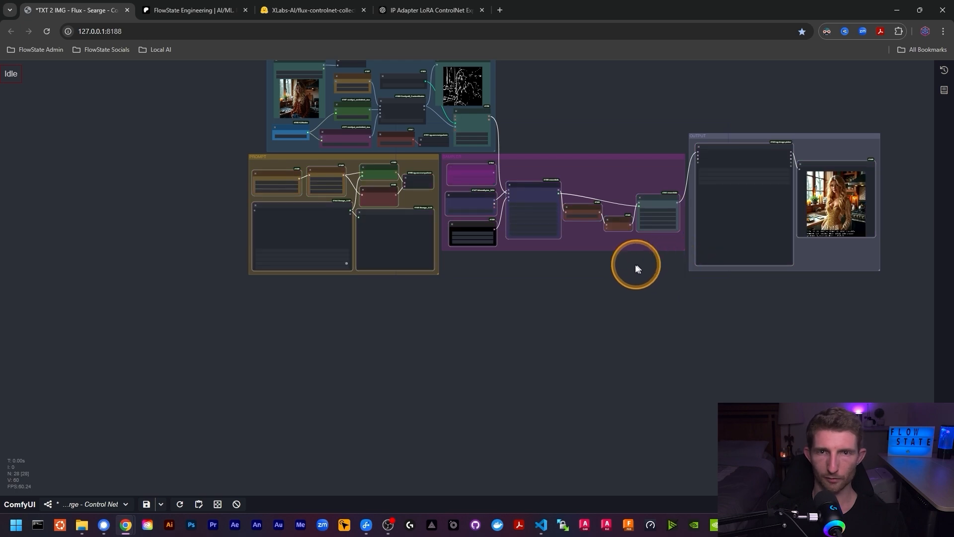
{"action": "left_click_drag", "start_coordinate": [567, 97], "coordinate": [565, 232]}
{"action": "scroll", "coordinate": [512, 248], "scroll_direction": "up", "scroll_amount": 10}
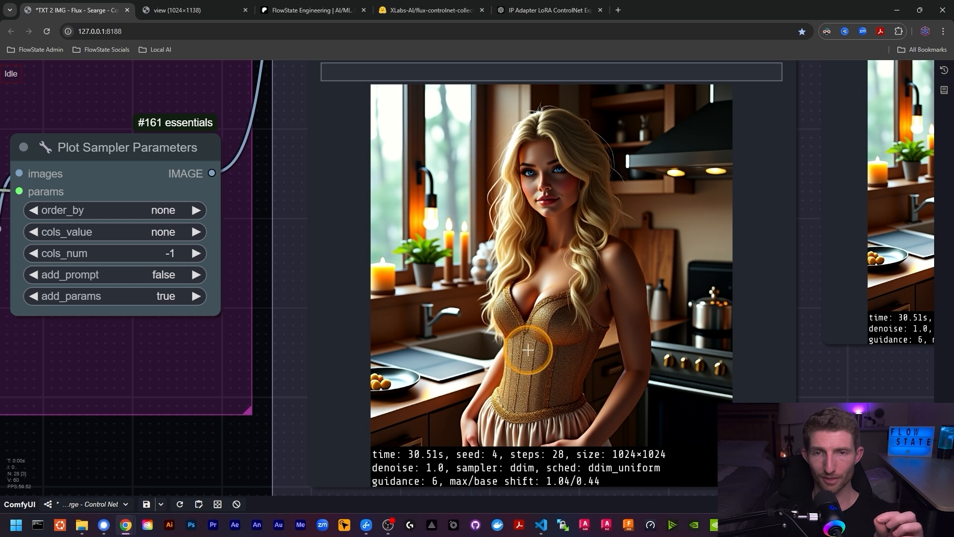
{"action": "right_click", "coordinate": [638, 283]}
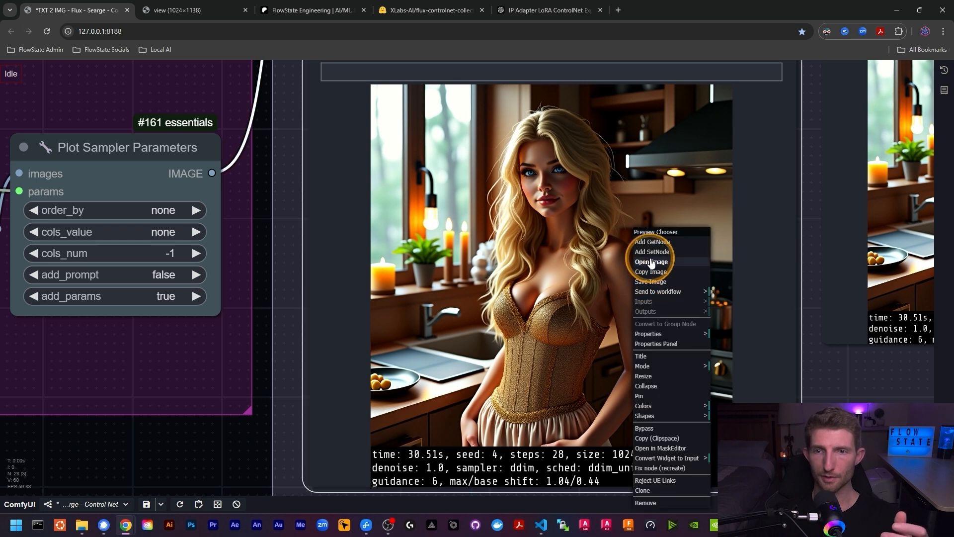
{"action": "left_click", "coordinate": [650, 261]}
{"action": "left_click_drag", "start_coordinate": [280, 10], "coordinate": [507, 161]}
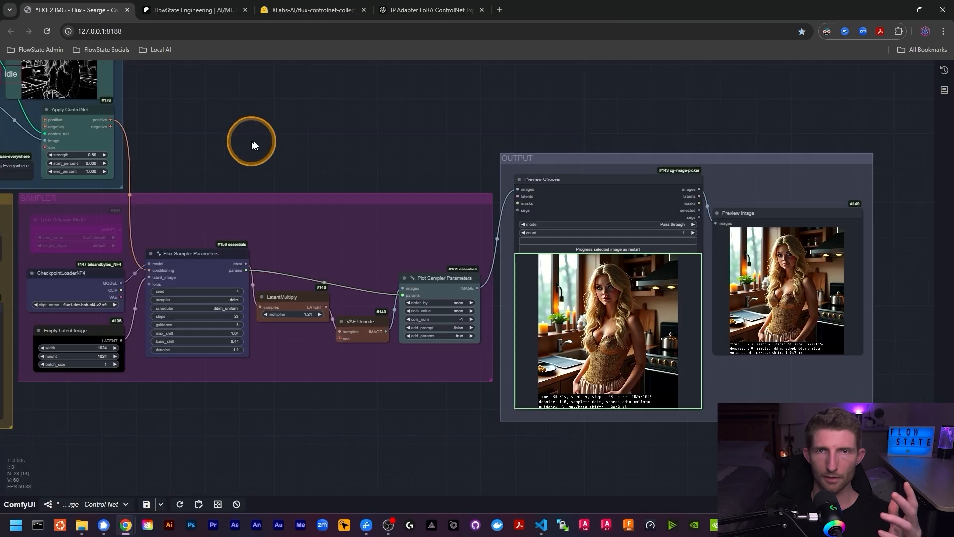
- Load the flux-depth-controlnet-v3.sft ControlNet model and set the CR Image Input Switch to input 3
{"action": "left_click_drag", "start_coordinate": [251, 141], "coordinate": [735, 283]}
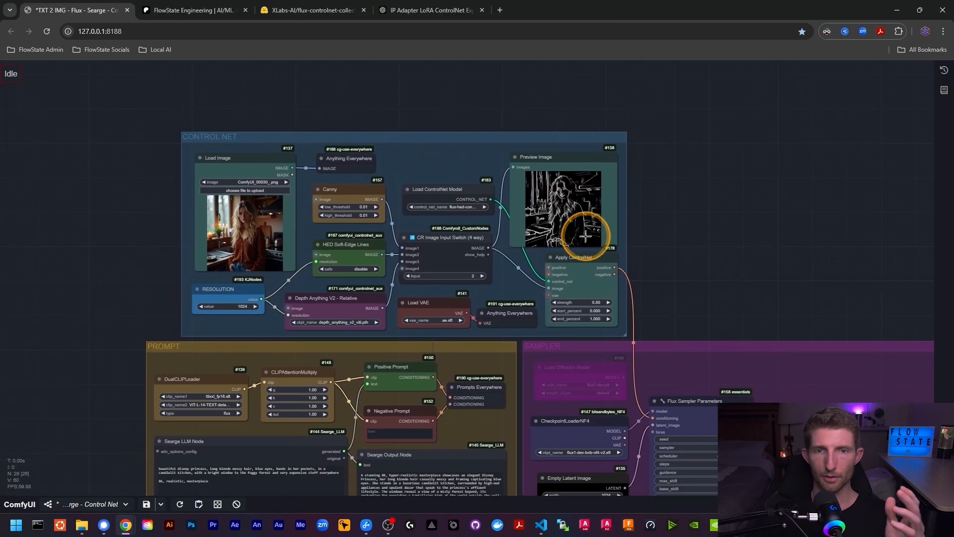
{"action": "scroll", "coordinate": [371, 269], "scroll_direction": "up", "scroll_amount": 3}
{"action": "scroll", "coordinate": [468, 204], "scroll_direction": "up", "scroll_amount": 2}
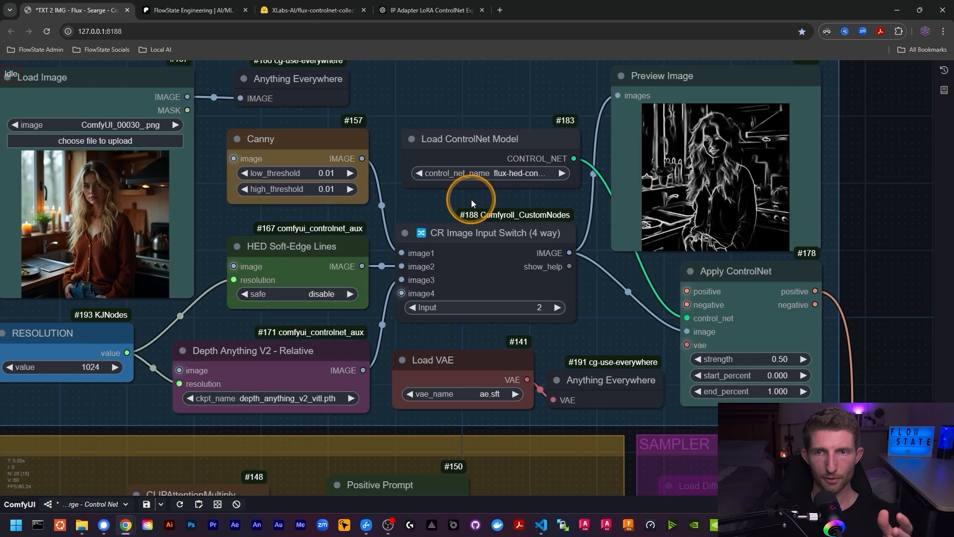
{"action": "left_click", "coordinate": [497, 185]}
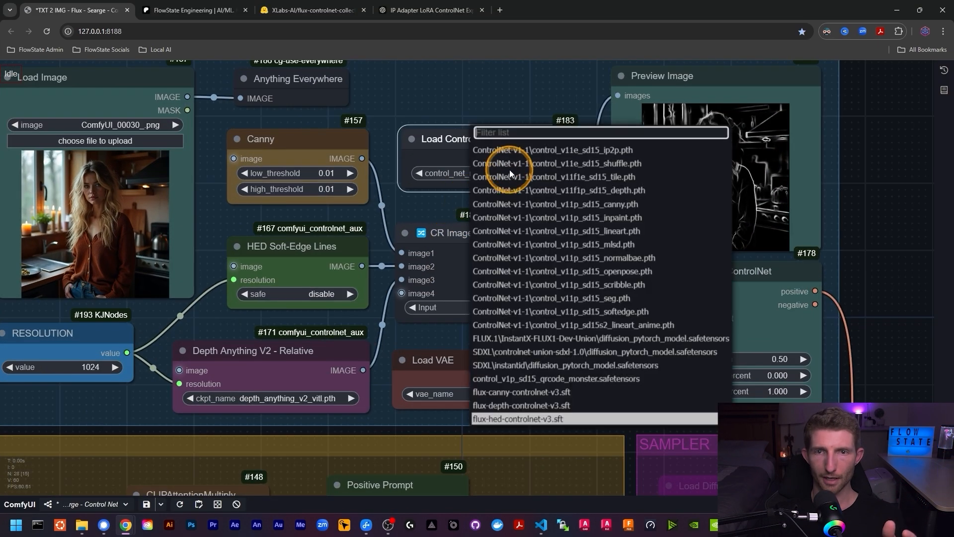
{"action": "left_click", "coordinate": [530, 405]}
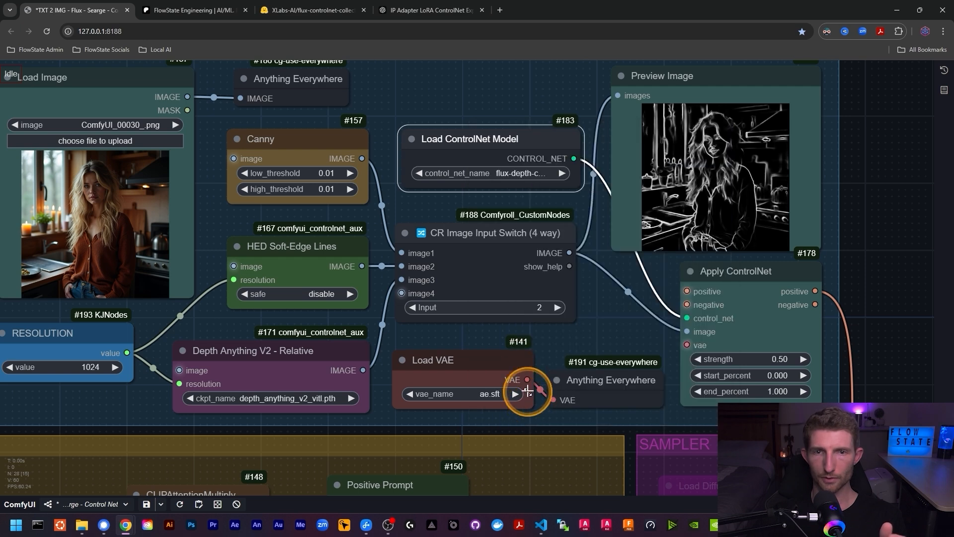
{"action": "left_click", "coordinate": [557, 307]}
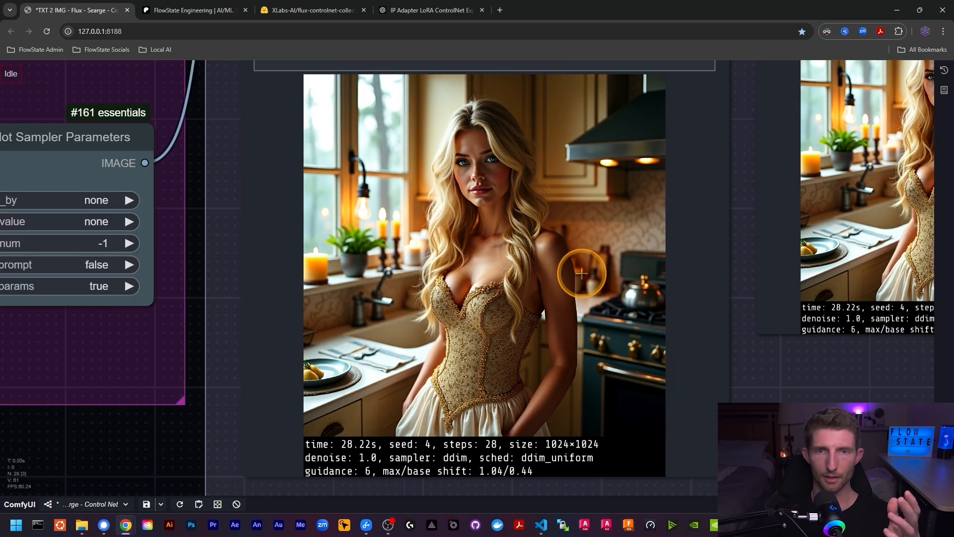
- Examine the depth-guided output image and the depth map in the ControlNet group's Preview Image node
{"action": "scroll", "coordinate": [581, 270], "scroll_direction": "up", "scroll_amount": 1}
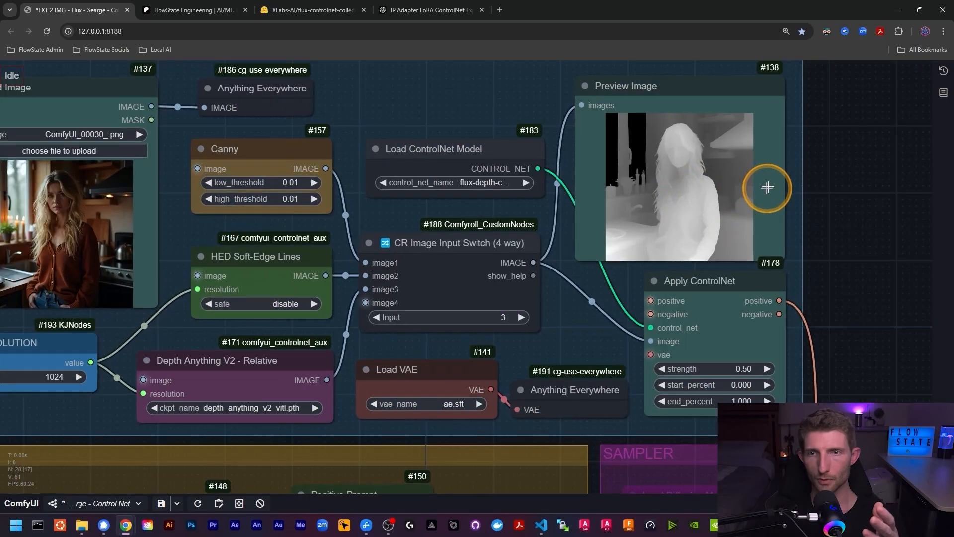
{"action": "scroll", "coordinate": [851, 133], "scroll_direction": "up", "scroll_amount": 5}
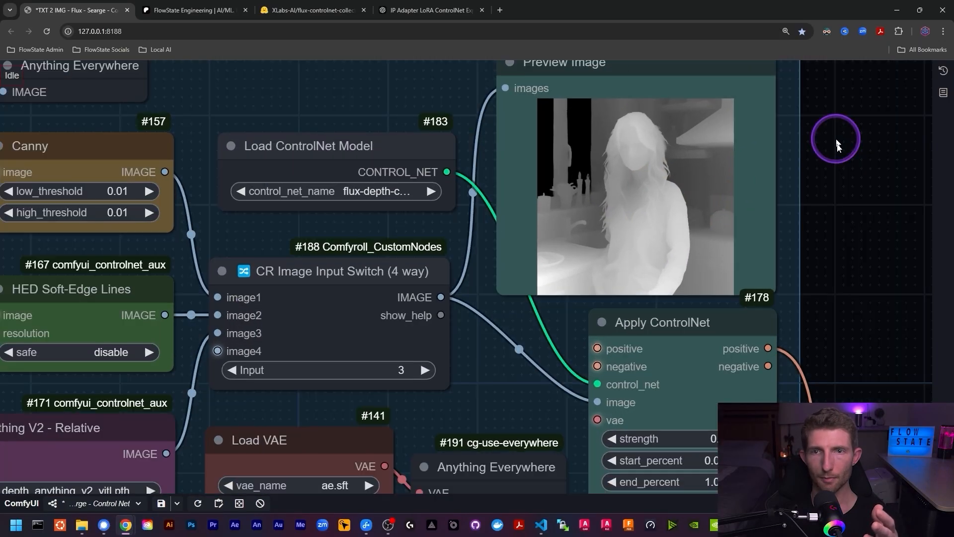
{"action": "left_click_drag", "start_coordinate": [836, 139], "coordinate": [754, 203]}
{"action": "scroll", "coordinate": [587, 256], "scroll_direction": "up", "scroll_amount": 5}
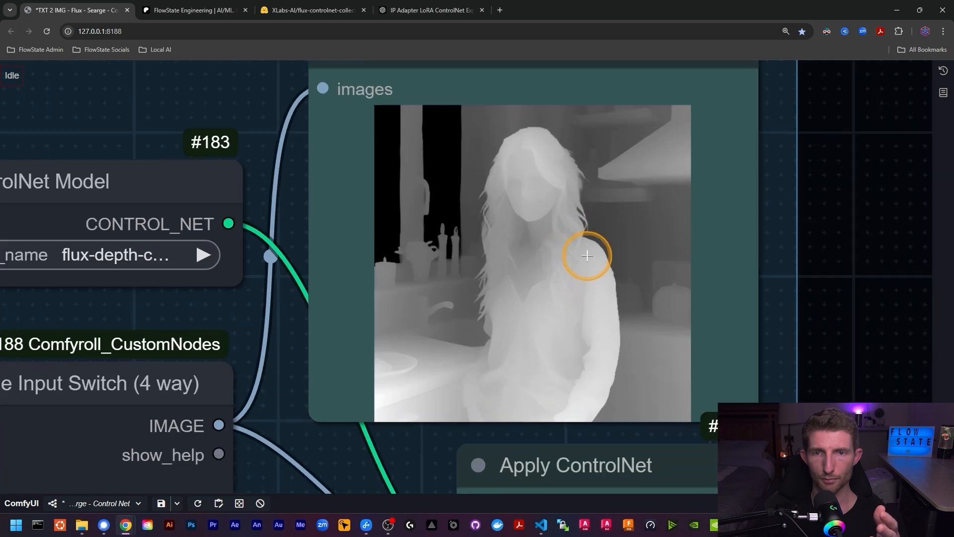